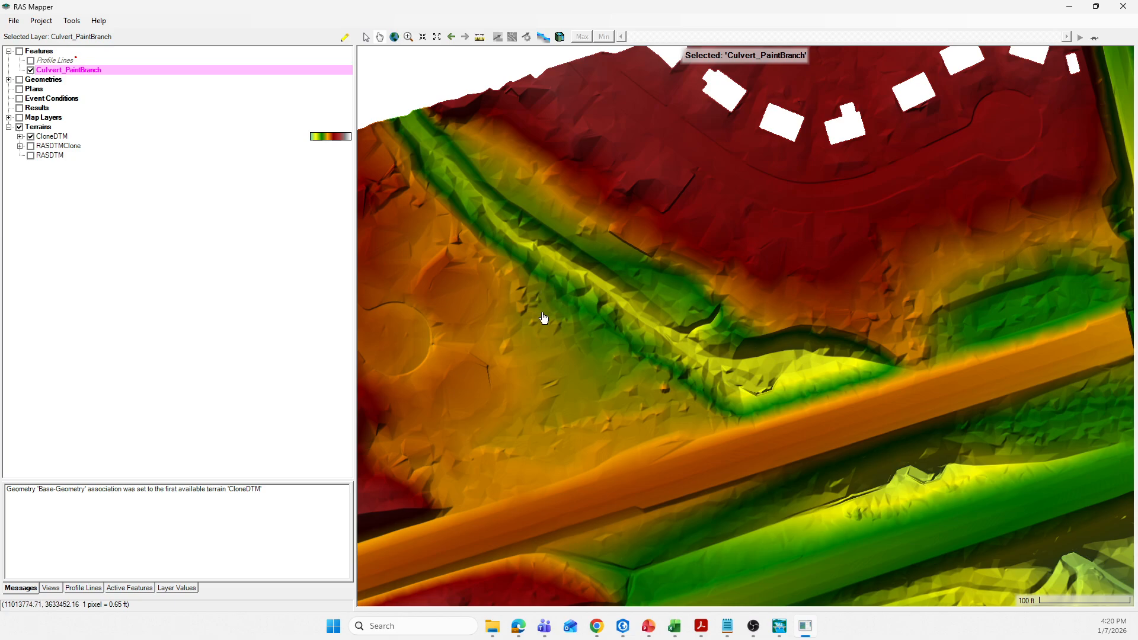
# Collapse the Features group and expand Geometries to list Base-Geometry
pyautogui.click(41, 80)
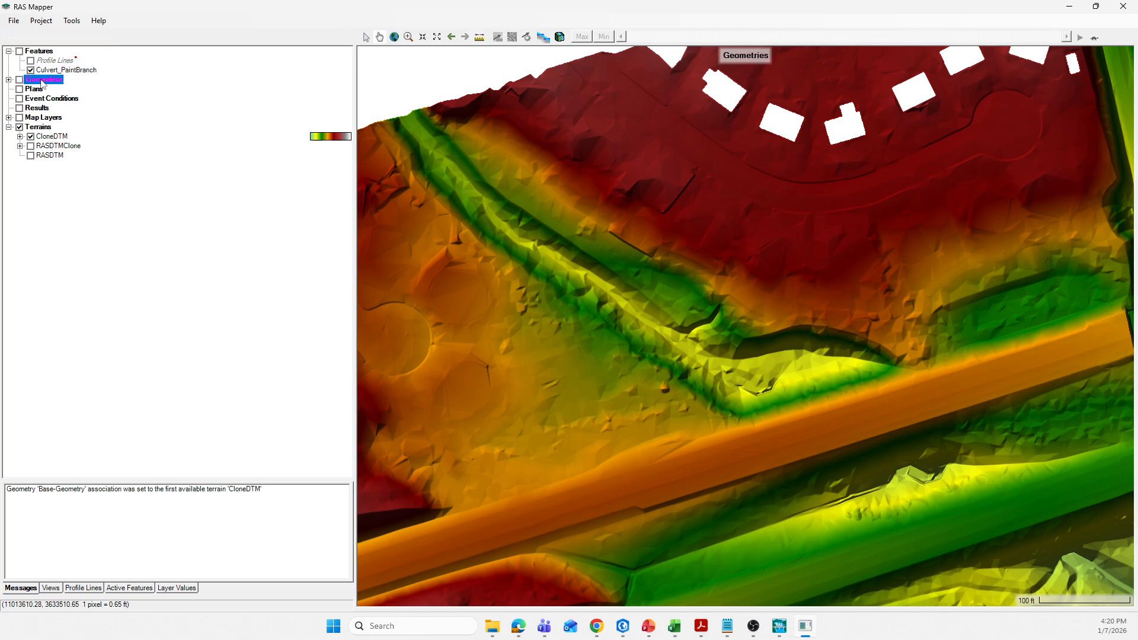
pyautogui.click(9, 51)
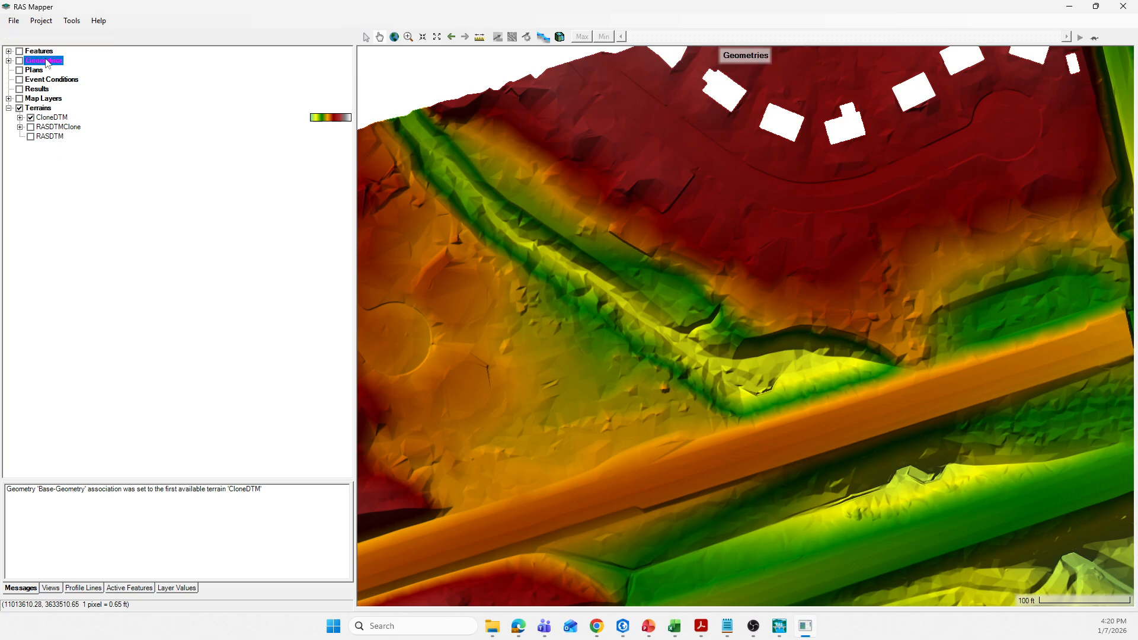
pyautogui.rightClick(47, 63)
pyautogui.click(29, 65)
pyautogui.rightClick(31, 63)
pyautogui.click(27, 65)
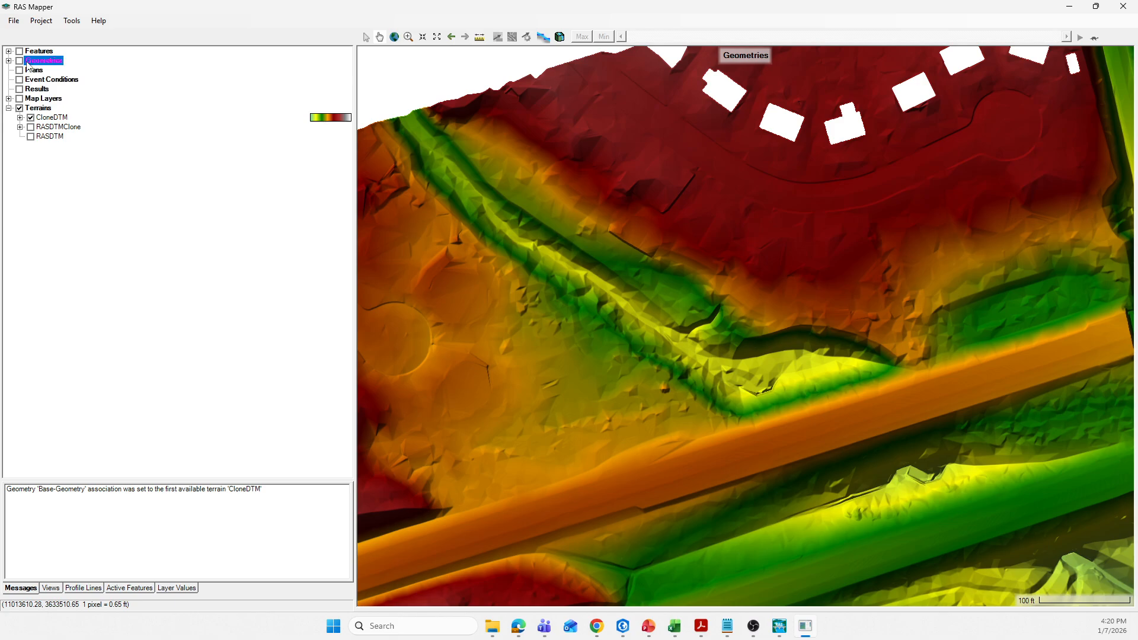
pyautogui.click(9, 61)
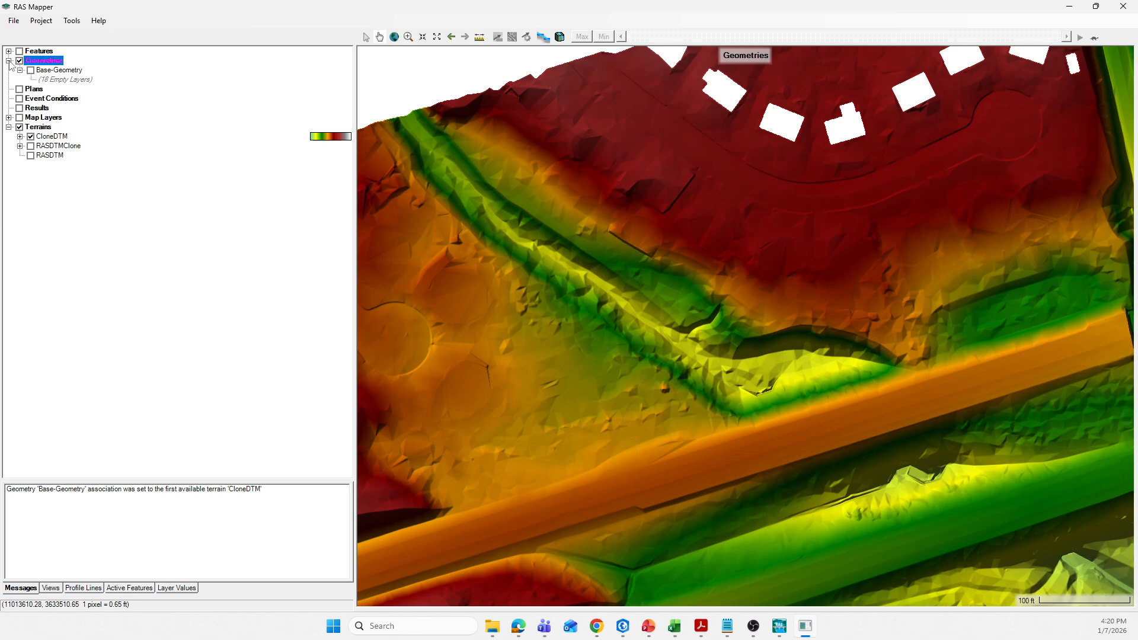
# Start editing Base-Geometry with its Rivers layer displayed and active
pyautogui.click(44, 72)
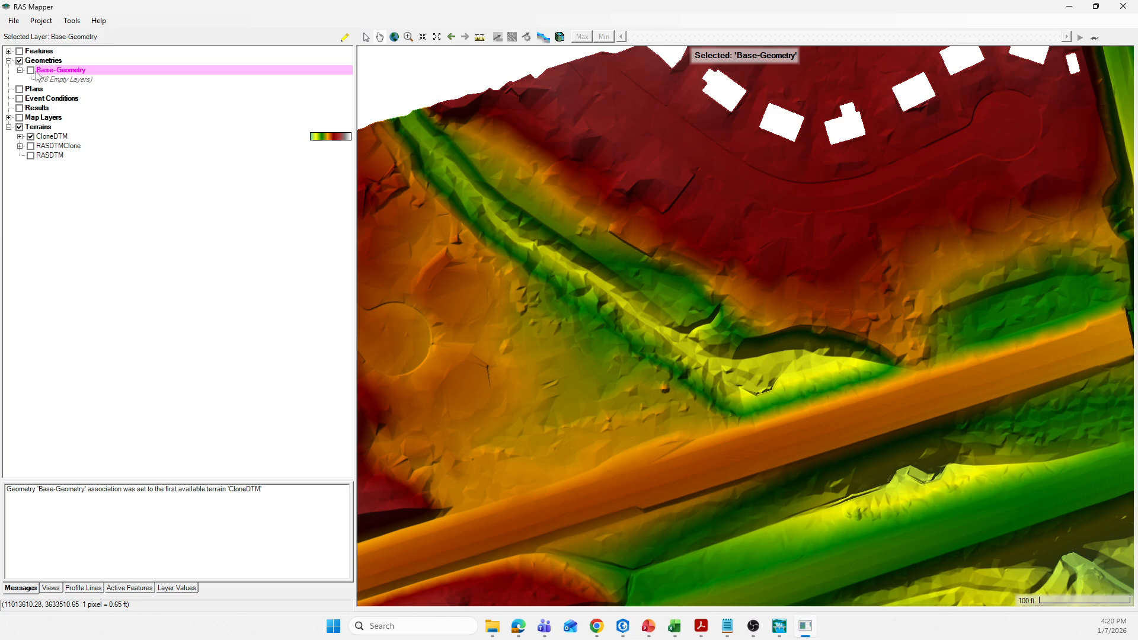
pyautogui.rightClick(53, 74)
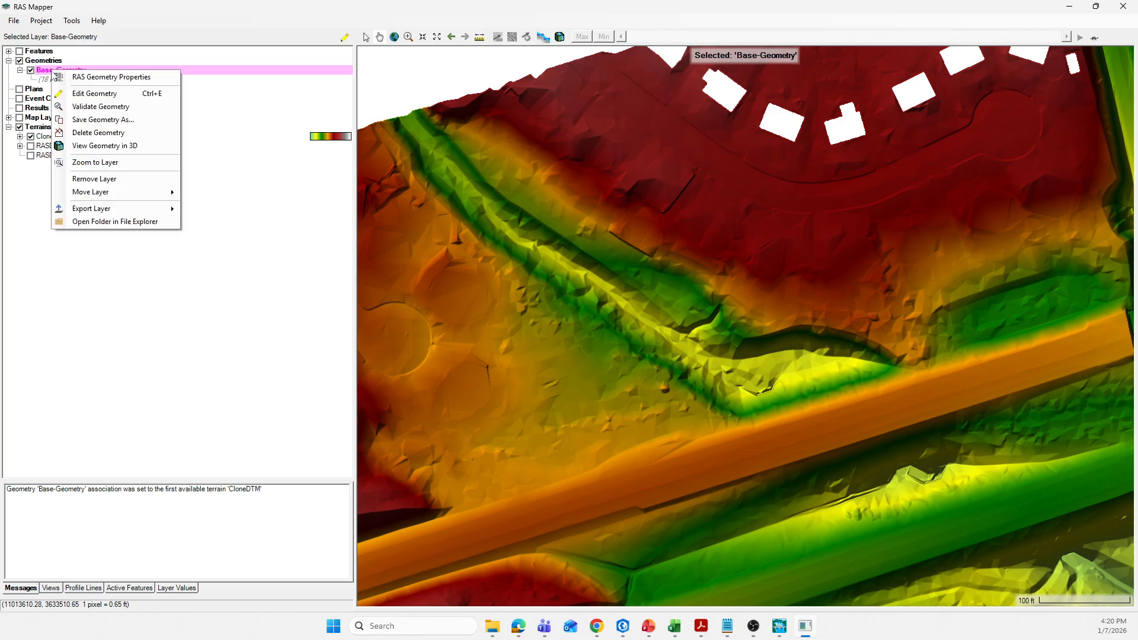
pyautogui.click(89, 93)
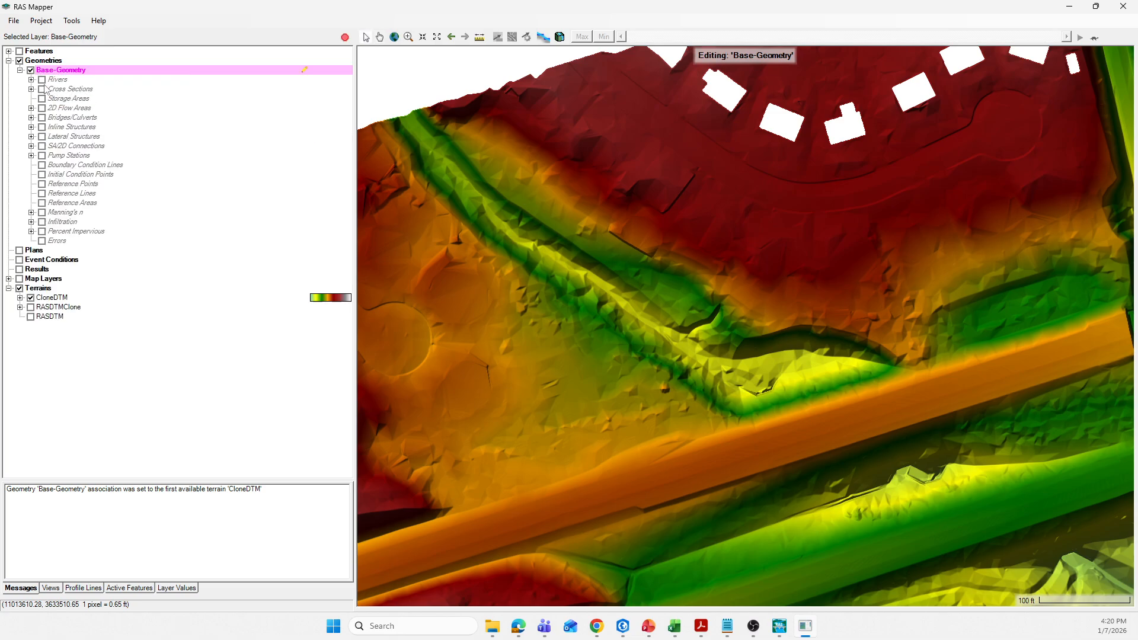
pyautogui.click(41, 80)
pyautogui.click(65, 82)
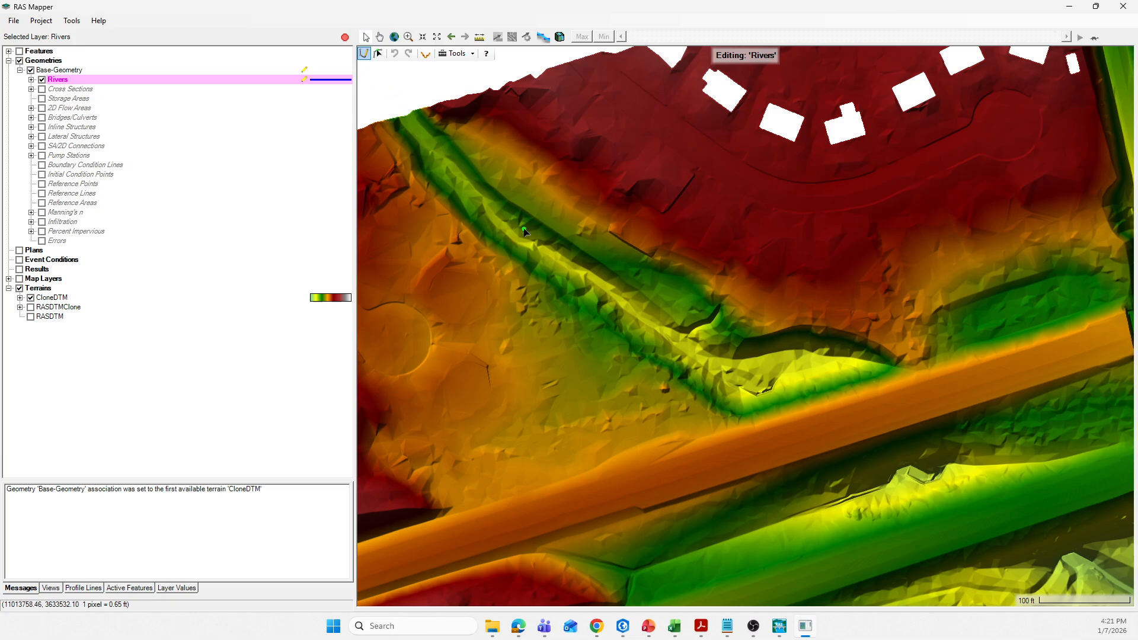
# Digitize the river centerline from the upstream terrain edge down the yellow channel bottom to just before the orange embankment
pyautogui.scroll(2, 415, 135)
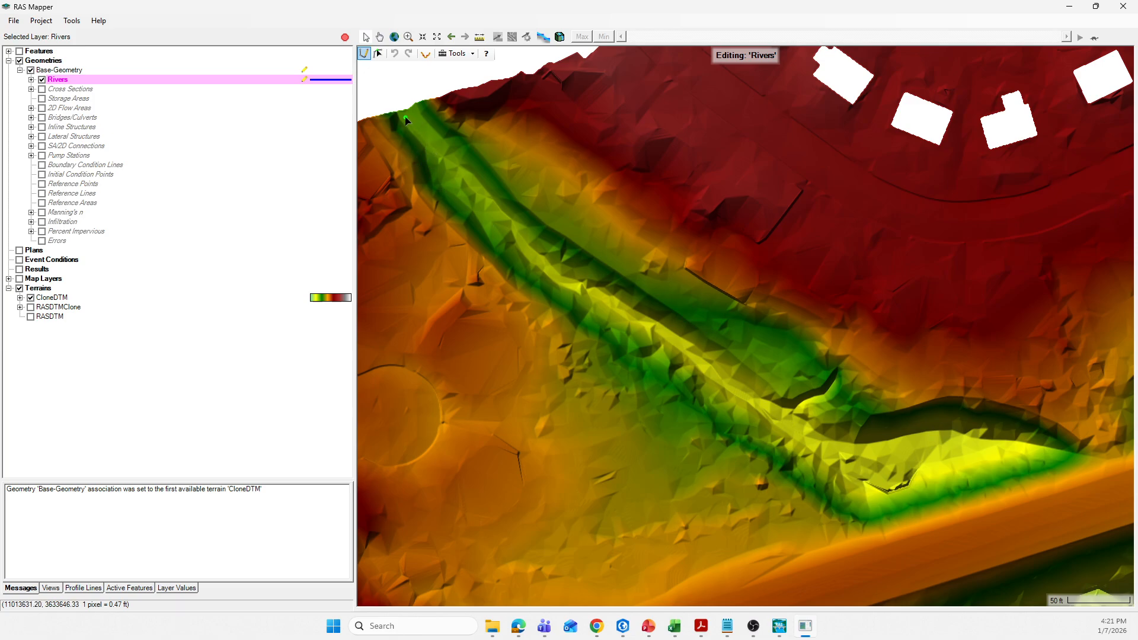
pyautogui.scroll(1, 407, 121)
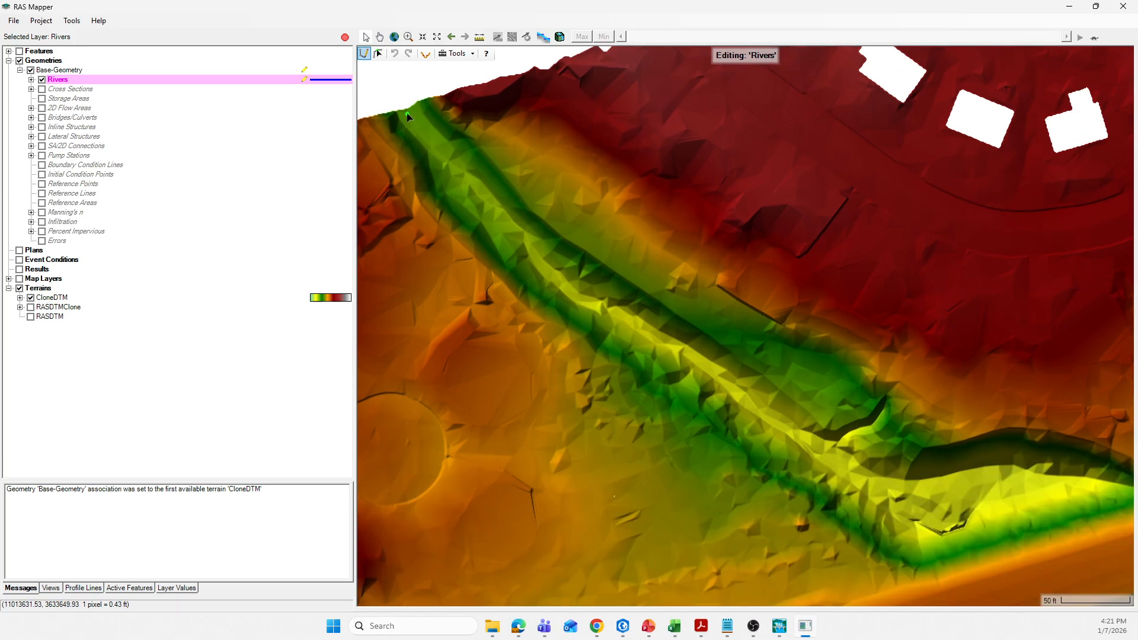
pyautogui.click(406, 113)
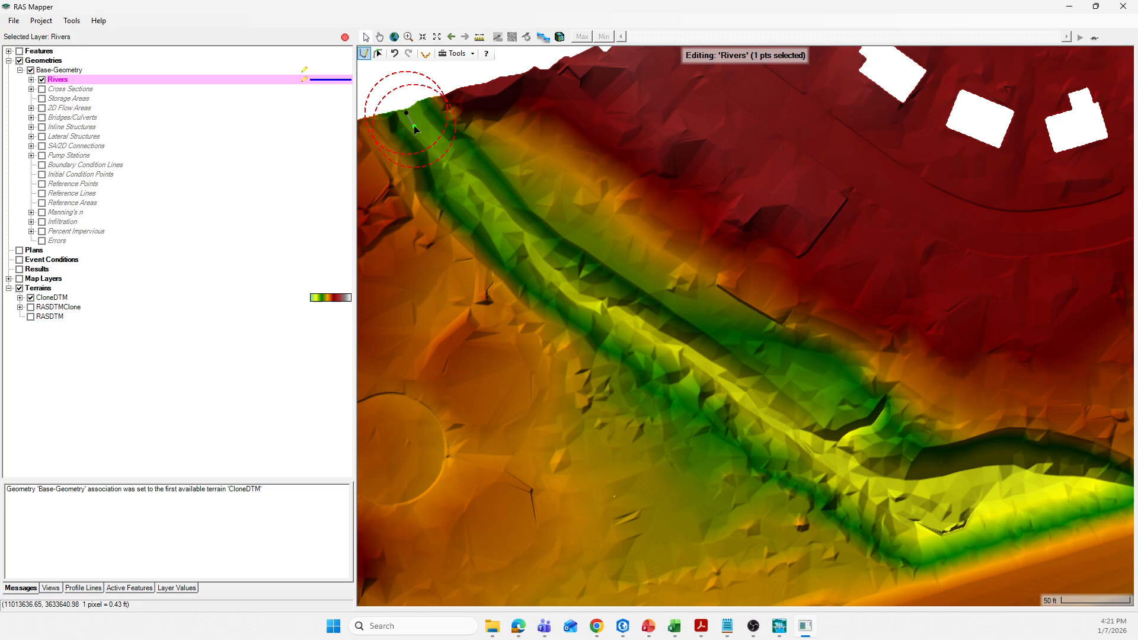
pyautogui.click(414, 126)
pyautogui.click(425, 138)
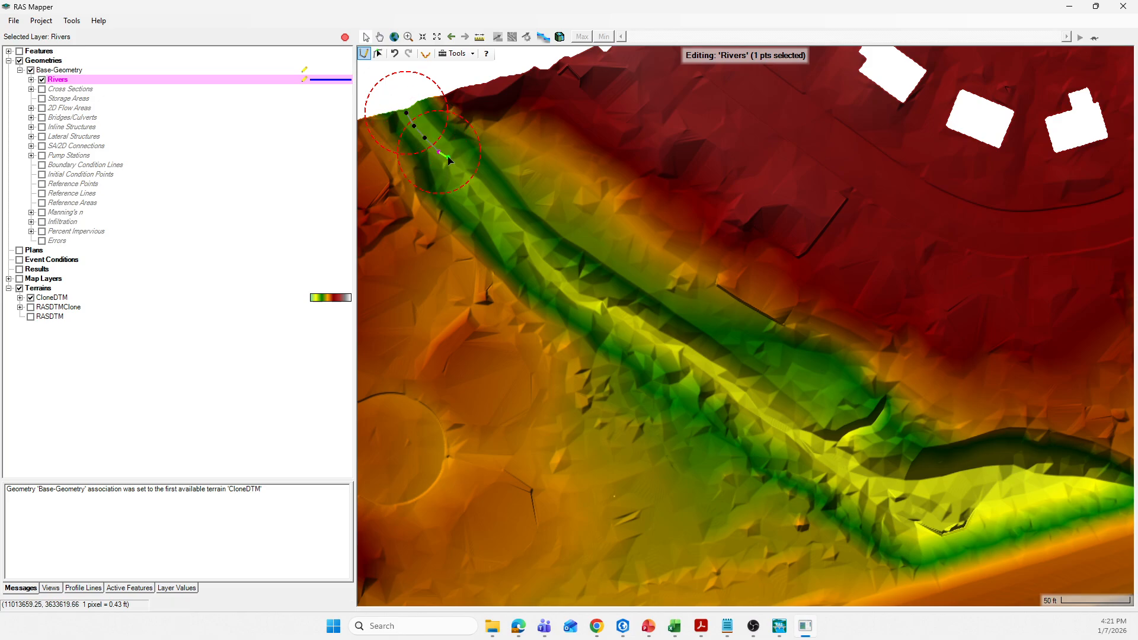
pyautogui.click(439, 151)
pyautogui.click(466, 179)
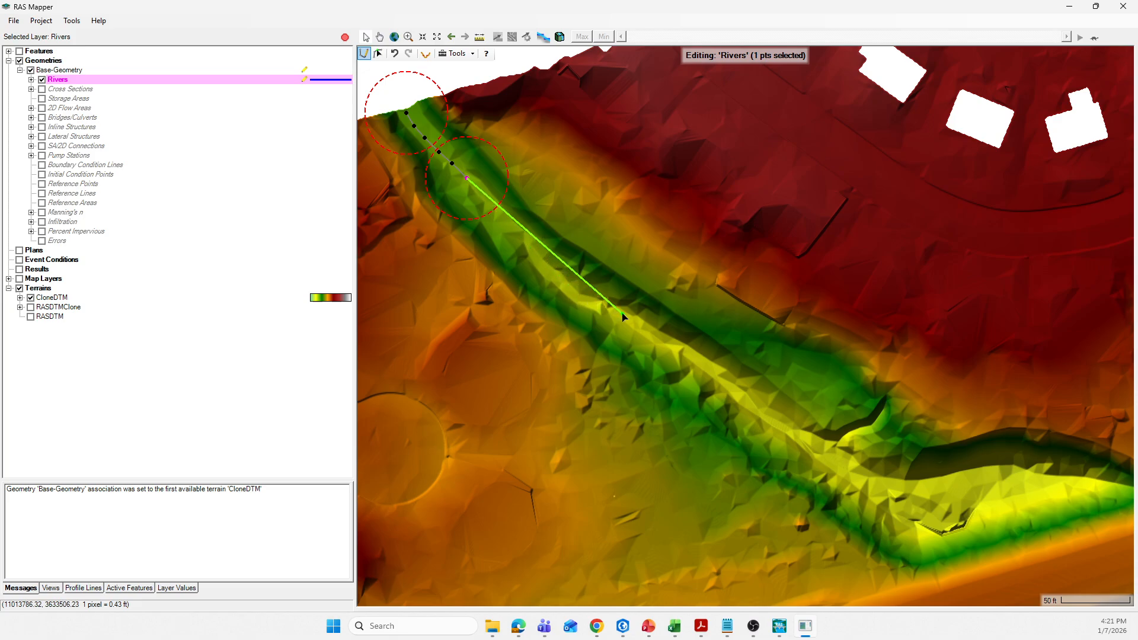
pyautogui.click(478, 190)
pyautogui.click(484, 199)
pyautogui.click(494, 208)
pyautogui.click(502, 221)
pyautogui.click(518, 229)
pyautogui.click(526, 235)
pyautogui.click(538, 257)
pyautogui.click(548, 267)
pyautogui.click(559, 273)
pyautogui.click(568, 284)
pyautogui.click(579, 295)
pyautogui.click(589, 297)
pyautogui.click(600, 300)
pyautogui.click(605, 304)
pyautogui.click(615, 311)
pyautogui.click(623, 310)
pyautogui.click(630, 317)
pyautogui.click(644, 328)
pyautogui.click(654, 335)
pyautogui.click(665, 342)
pyautogui.click(679, 350)
pyautogui.click(689, 359)
pyautogui.click(713, 376)
pyautogui.click(733, 390)
pyautogui.click(749, 397)
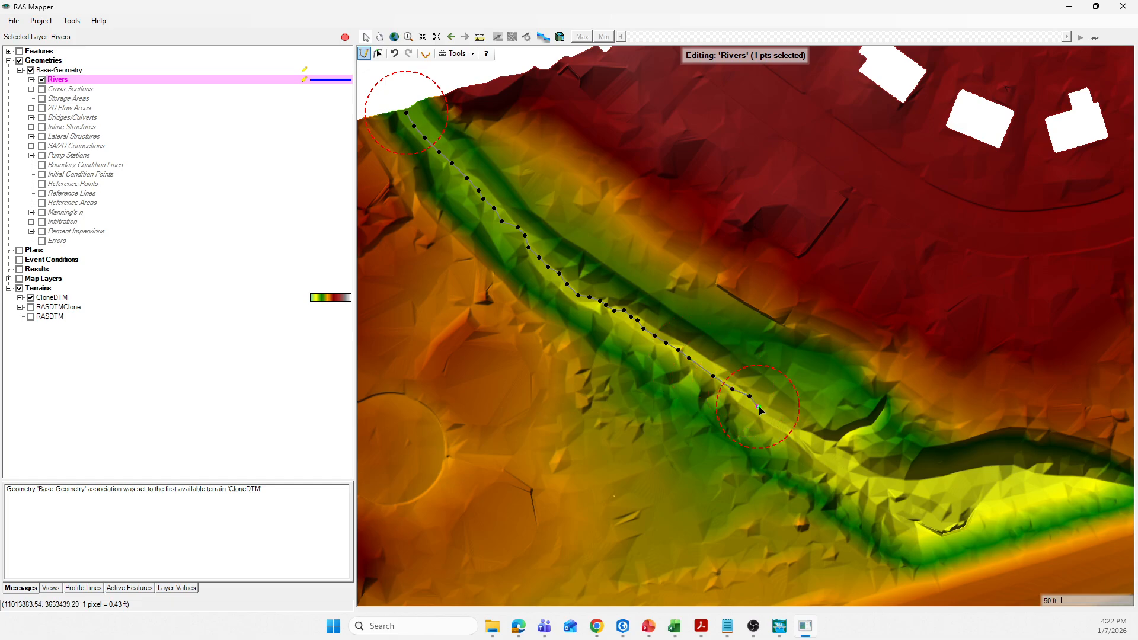
pyautogui.click(768, 415)
pyautogui.click(780, 420)
pyautogui.click(798, 429)
pyautogui.click(811, 435)
pyautogui.click(820, 438)
pyautogui.click(825, 446)
pyautogui.click(829, 454)
pyautogui.click(841, 462)
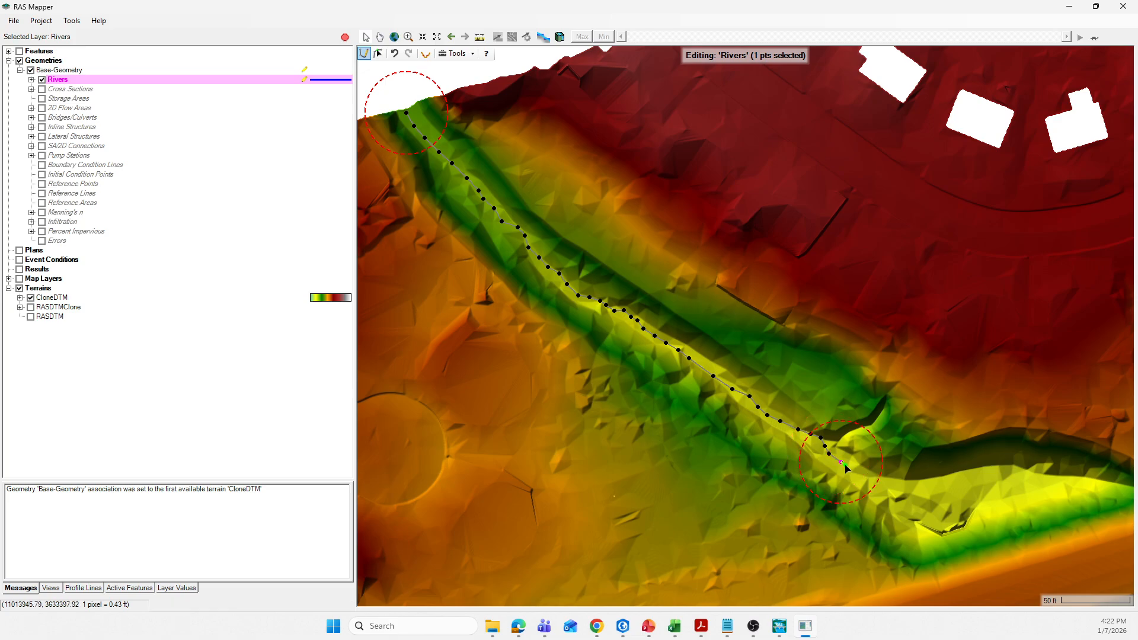
pyautogui.click(852, 472)
pyautogui.click(857, 481)
pyautogui.click(873, 479)
pyautogui.click(886, 483)
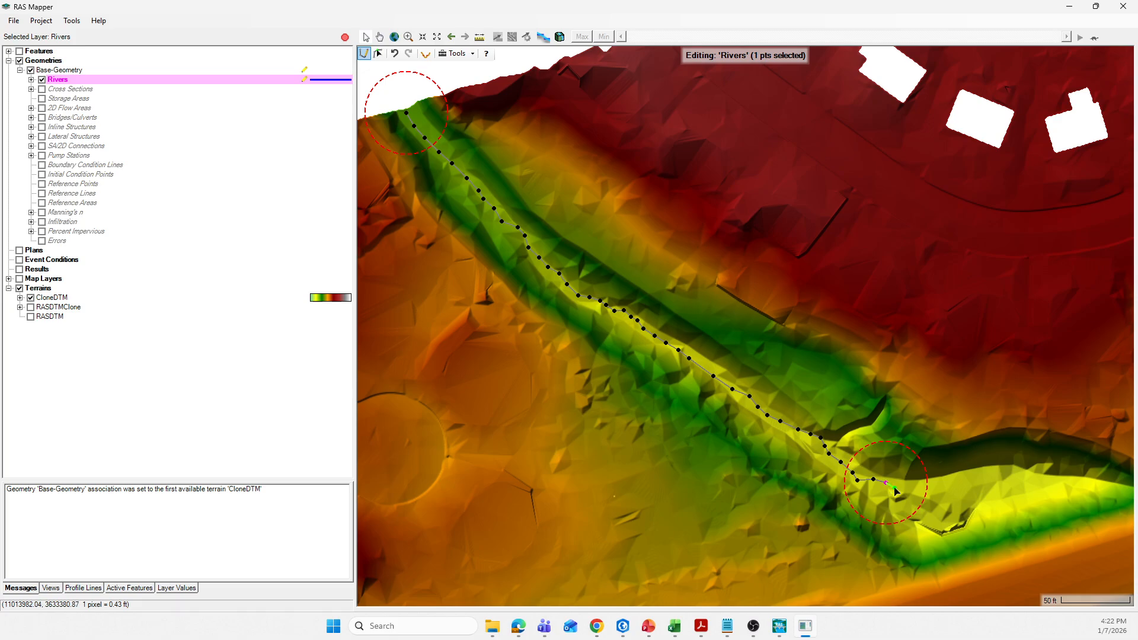
pyautogui.click(897, 489)
pyautogui.click(905, 494)
pyautogui.click(914, 500)
pyautogui.click(919, 504)
pyautogui.click(934, 511)
# Display the Features layers and extend the river line to the inlet of the first culvert outline
pyautogui.click(20, 51)
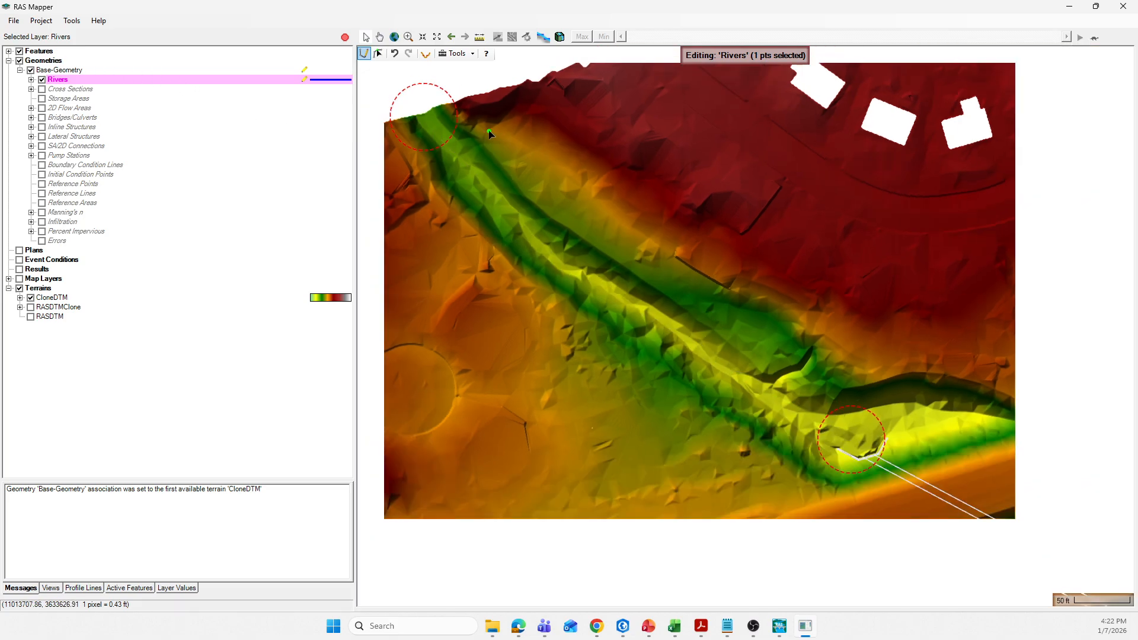
pyautogui.scroll(-1, 459, 122)
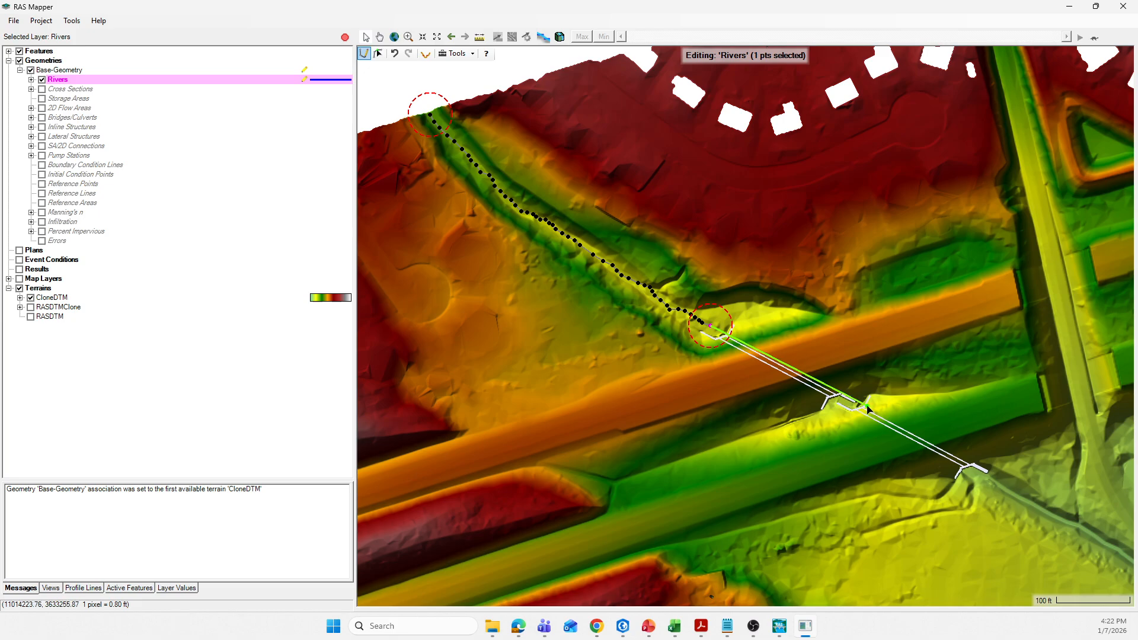
pyautogui.scroll(2, 855, 401)
pyautogui.scroll(1, 855, 401)
pyautogui.scroll(2, 604, 281)
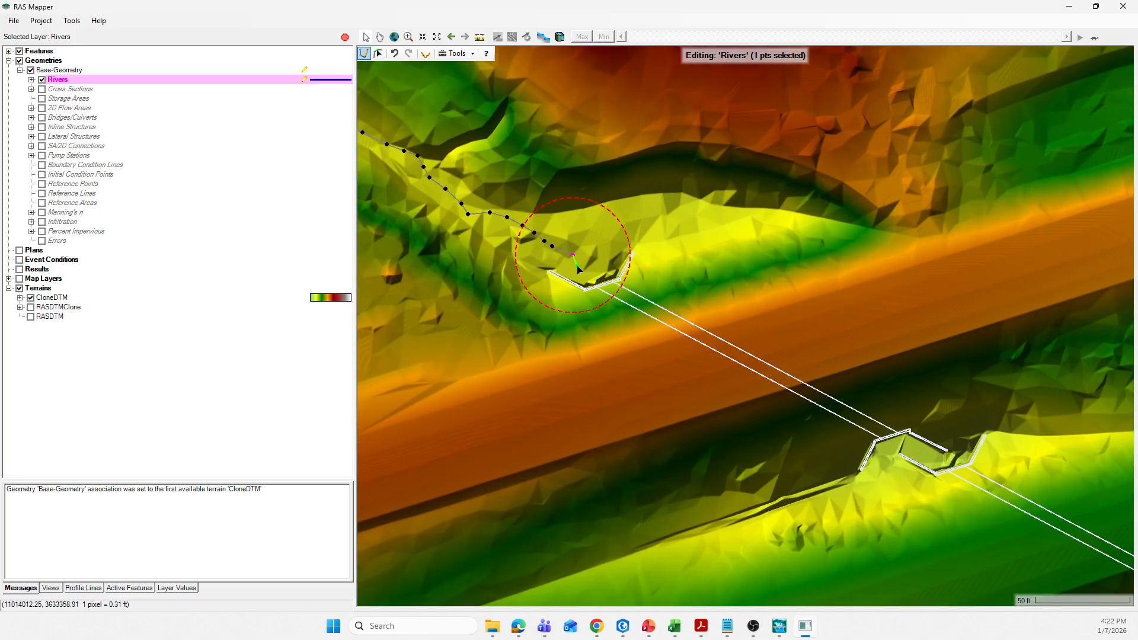
pyautogui.click(591, 273)
pyautogui.click(600, 280)
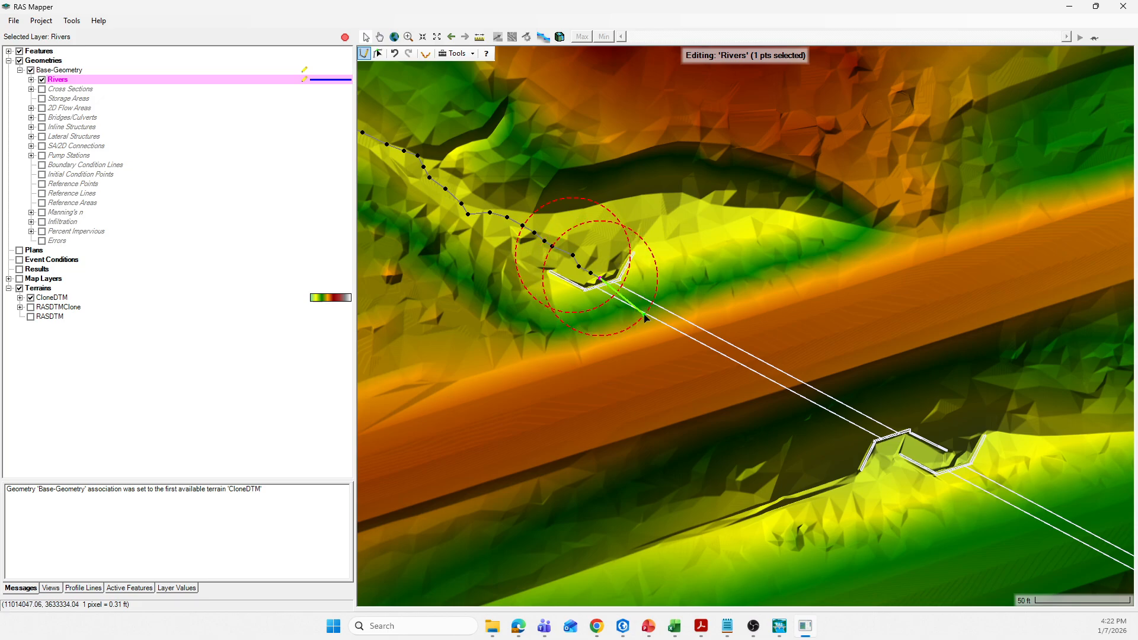
# Carry the river line through the first culvert under the orange embankment and along the short open gap before the second culvert
pyautogui.click(894, 442)
pyautogui.click(907, 443)
pyautogui.click(919, 449)
pyautogui.click(931, 457)
pyautogui.click(944, 461)
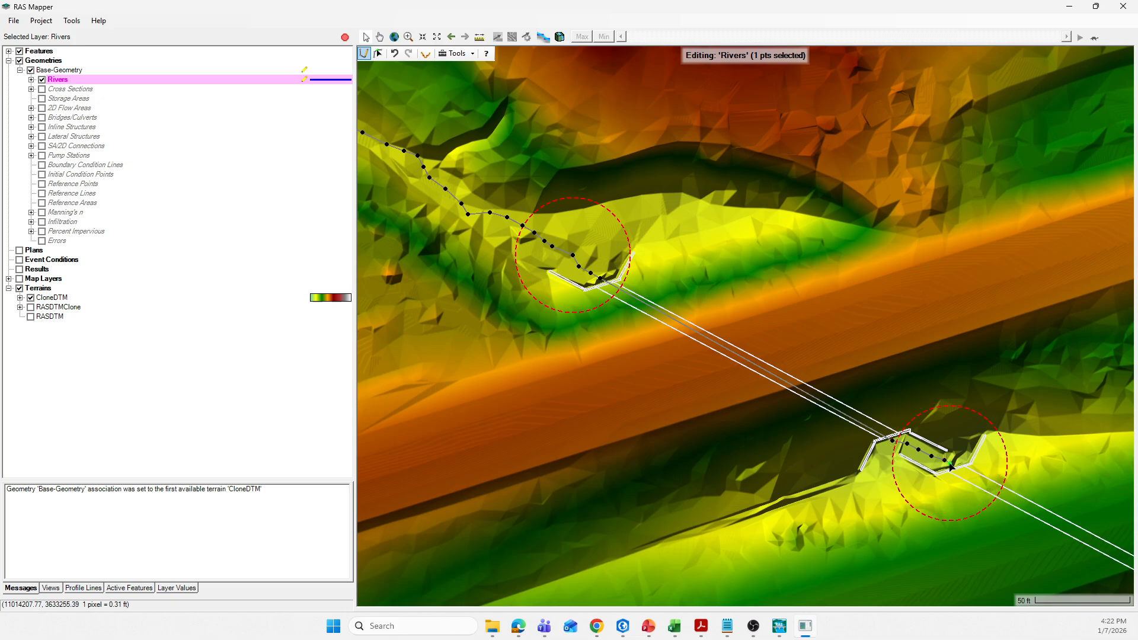
# Carry the river line through the second culvert and down the narrow channel beside the road toward its bend
pyautogui.scroll(-4, 574, 325)
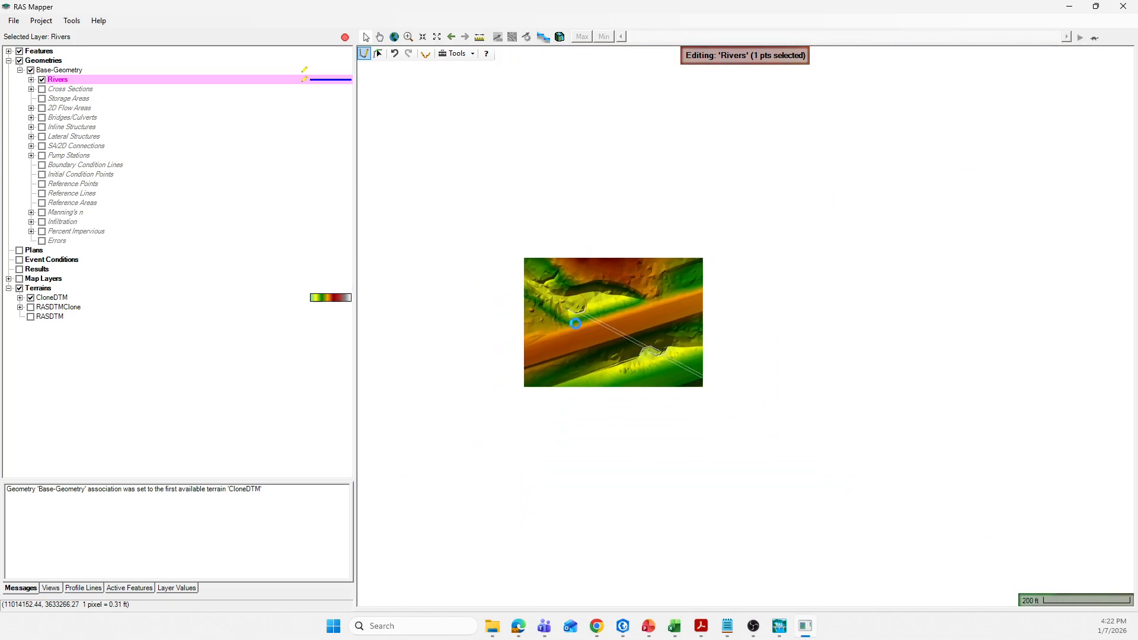
pyautogui.scroll(2, 814, 439)
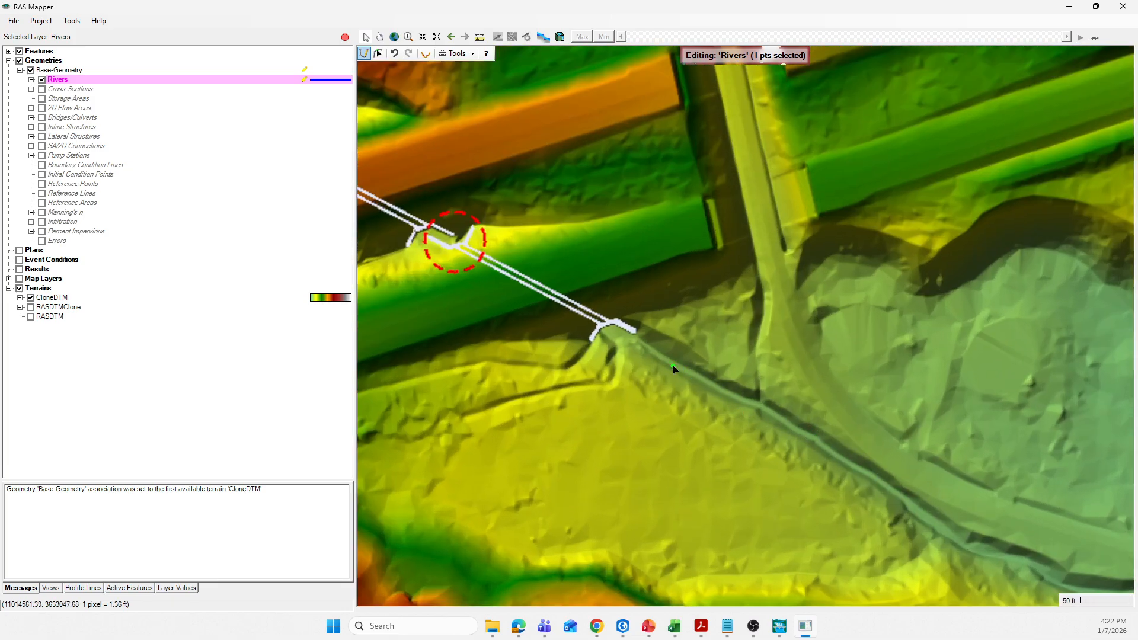
pyautogui.click(612, 330)
pyautogui.click(624, 335)
pyautogui.click(634, 342)
pyautogui.click(645, 347)
pyautogui.click(655, 355)
pyautogui.click(668, 362)
pyautogui.click(695, 377)
pyautogui.click(720, 389)
pyautogui.click(735, 397)
pyautogui.click(752, 403)
pyautogui.click(767, 409)
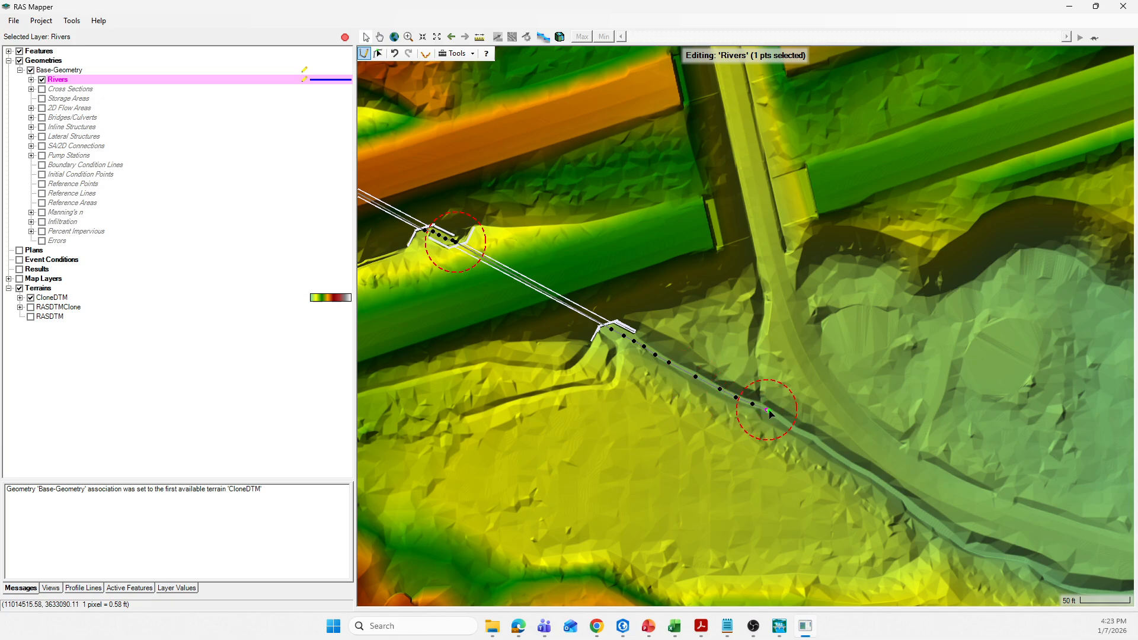
pyautogui.click(783, 421)
pyautogui.click(798, 429)
pyautogui.click(809, 436)
pyautogui.click(823, 444)
pyautogui.click(835, 454)
pyautogui.click(847, 463)
pyautogui.click(867, 473)
pyautogui.click(888, 486)
pyautogui.click(907, 501)
pyautogui.click(923, 515)
pyautogui.click(949, 532)
pyautogui.click(969, 545)
pyautogui.click(984, 551)
pyautogui.click(1003, 557)
# Extend the river line around the channel bend, across the road, and along the short ditch past the narrow track
pyautogui.scroll(-3, 707, 436)
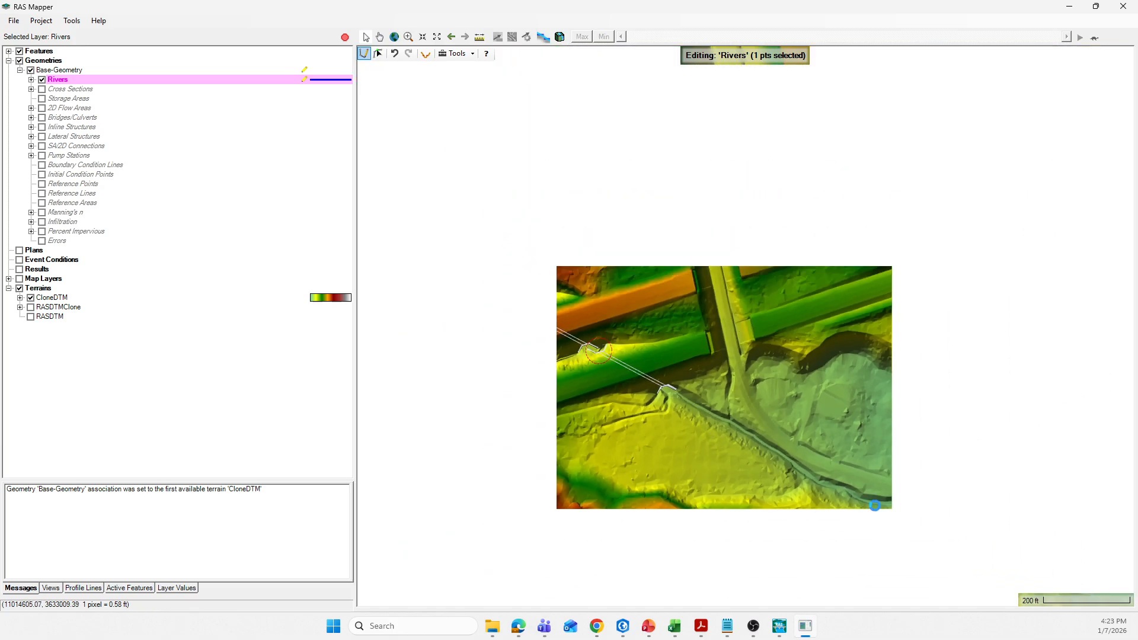
pyautogui.scroll(3, 899, 509)
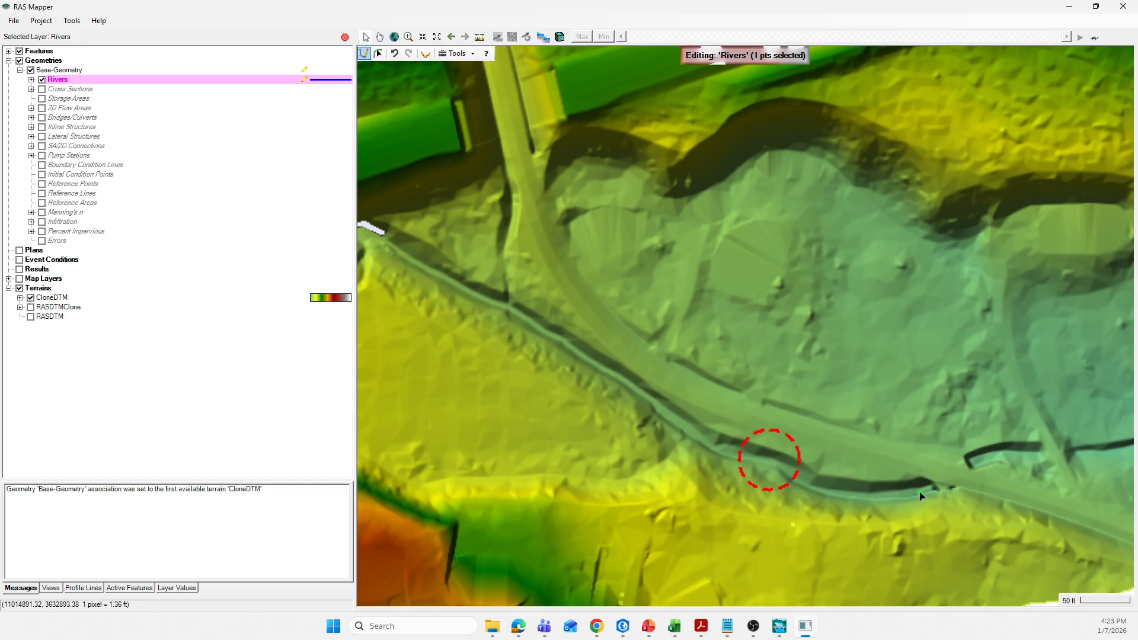
pyautogui.click(785, 467)
pyautogui.click(797, 478)
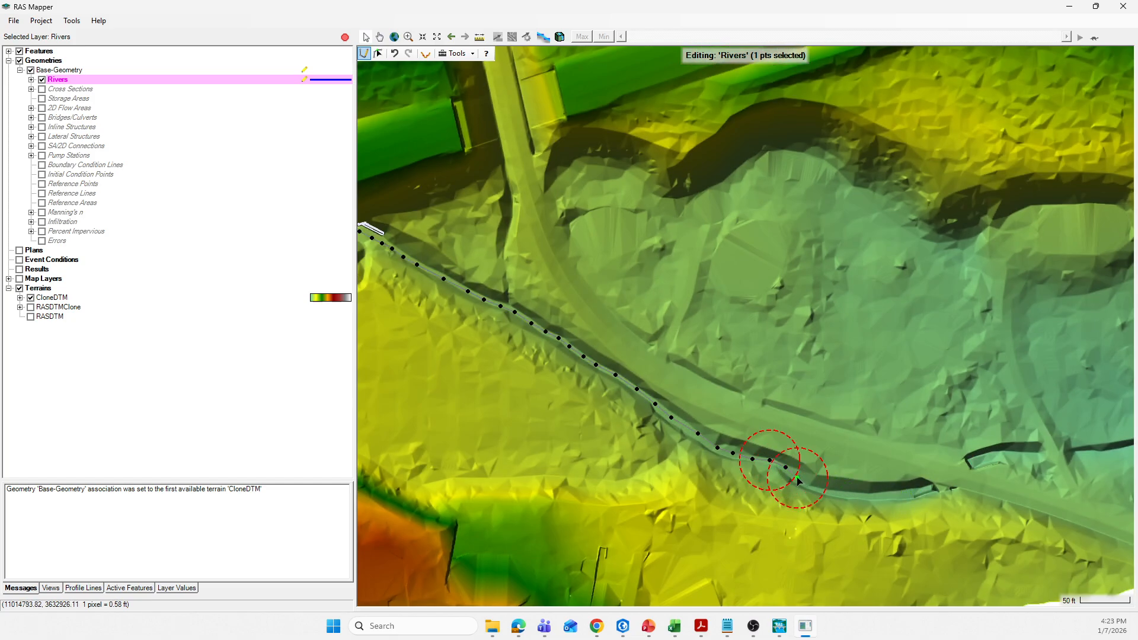
pyautogui.click(809, 484)
pyautogui.click(832, 490)
pyautogui.click(858, 495)
pyautogui.click(883, 496)
pyautogui.click(907, 493)
pyautogui.click(927, 491)
pyautogui.click(978, 460)
pyautogui.click(991, 455)
pyautogui.click(1010, 454)
pyautogui.click(1025, 455)
pyautogui.click(1036, 454)
# Extend the river line along the last channel segment and finish it at the downstream edge of the terrain
pyautogui.scroll(-2, 819, 424)
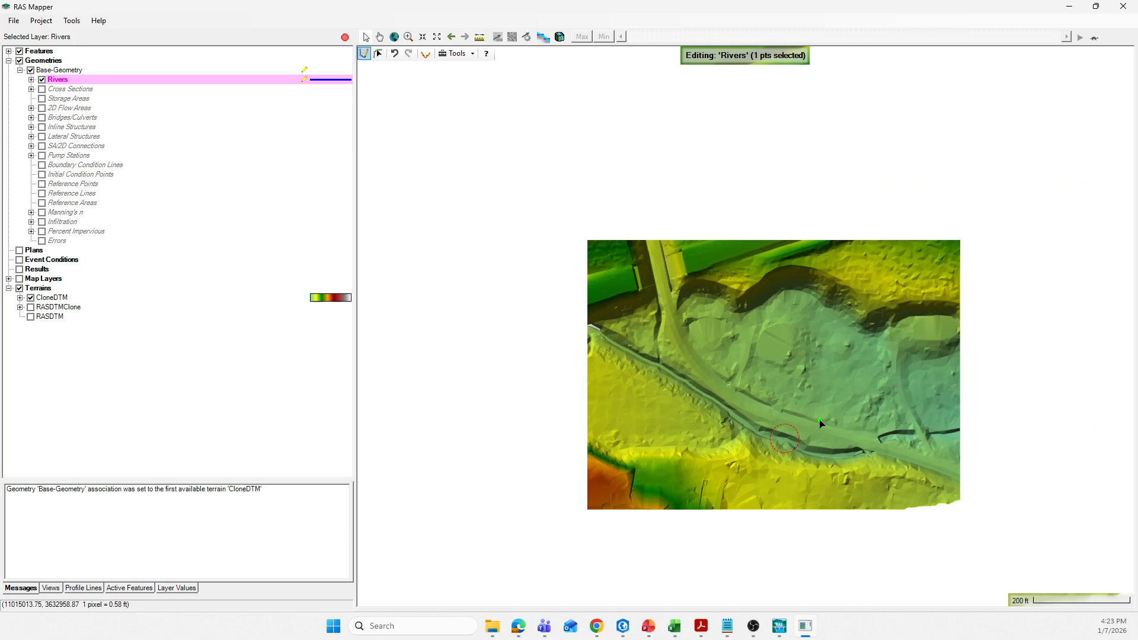
pyautogui.scroll(3, 866, 425)
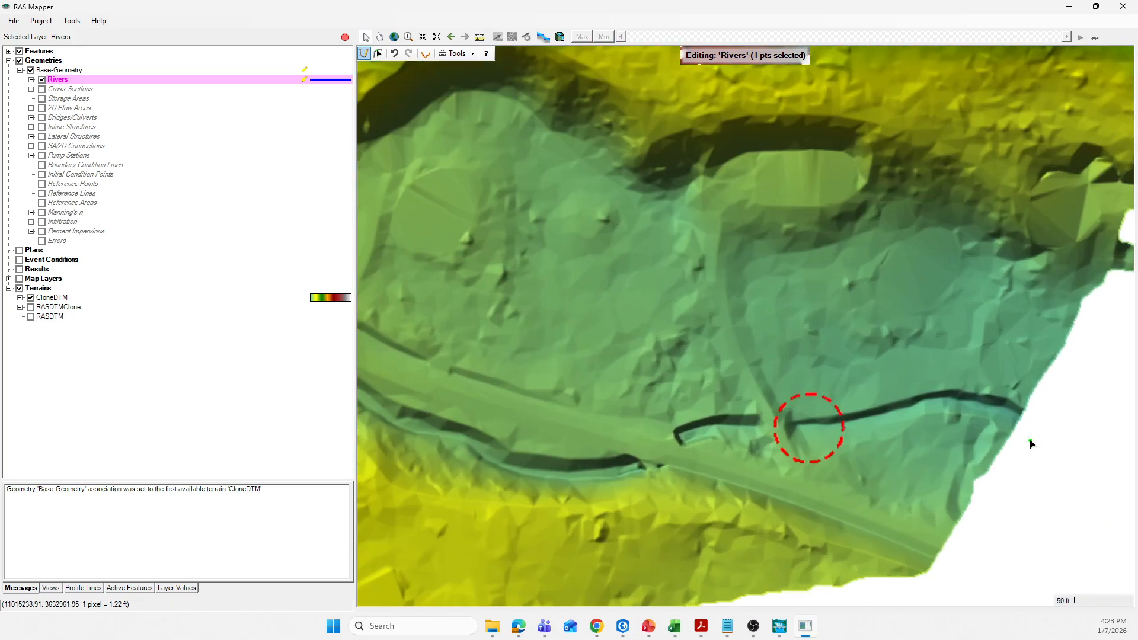
pyautogui.scroll(2, 1010, 427)
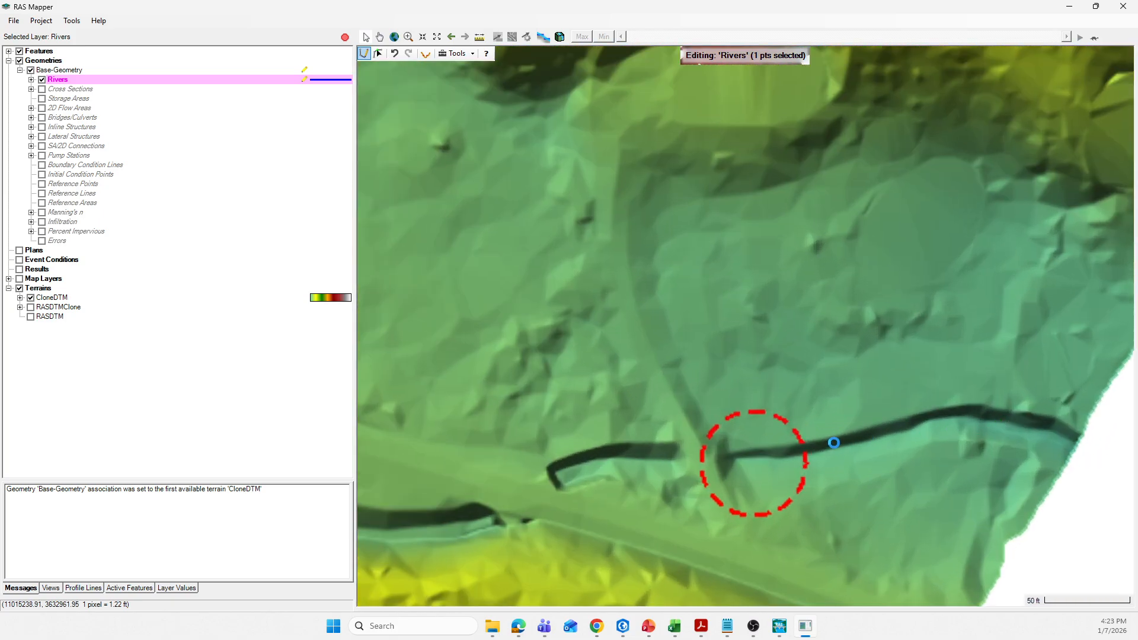
pyautogui.click(766, 459)
pyautogui.click(779, 463)
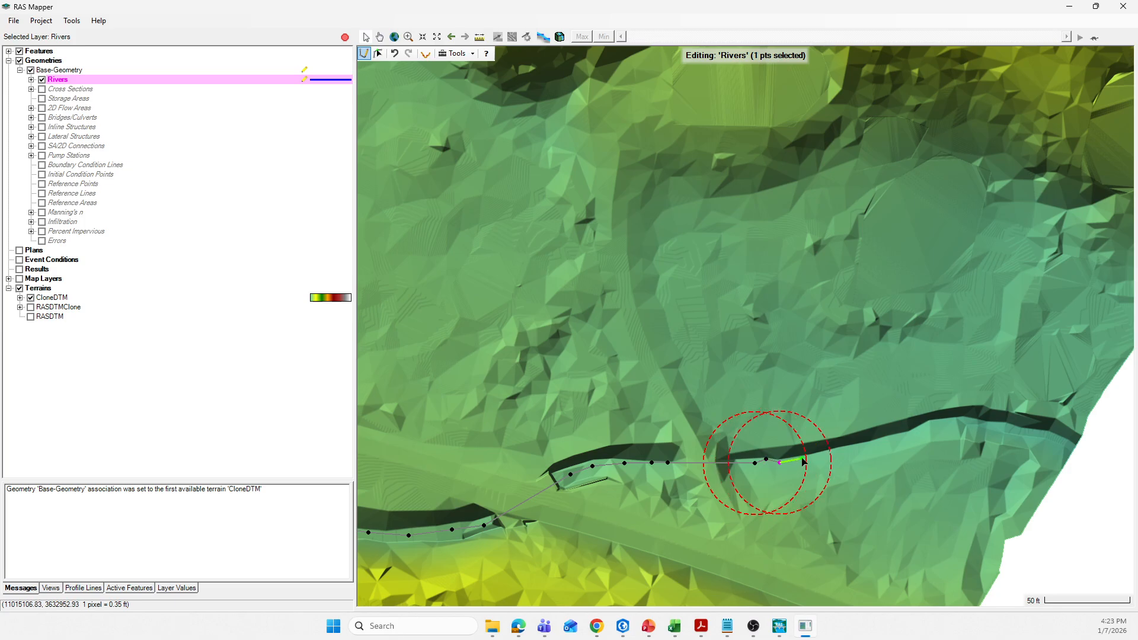
pyautogui.click(805, 458)
pyautogui.click(840, 450)
pyautogui.click(865, 443)
pyautogui.click(888, 437)
pyautogui.click(907, 434)
pyautogui.click(916, 430)
pyautogui.click(937, 423)
pyautogui.click(960, 421)
pyautogui.click(978, 422)
pyautogui.click(996, 426)
pyautogui.click(1016, 430)
pyautogui.click(1042, 434)
pyautogui.click(1054, 437)
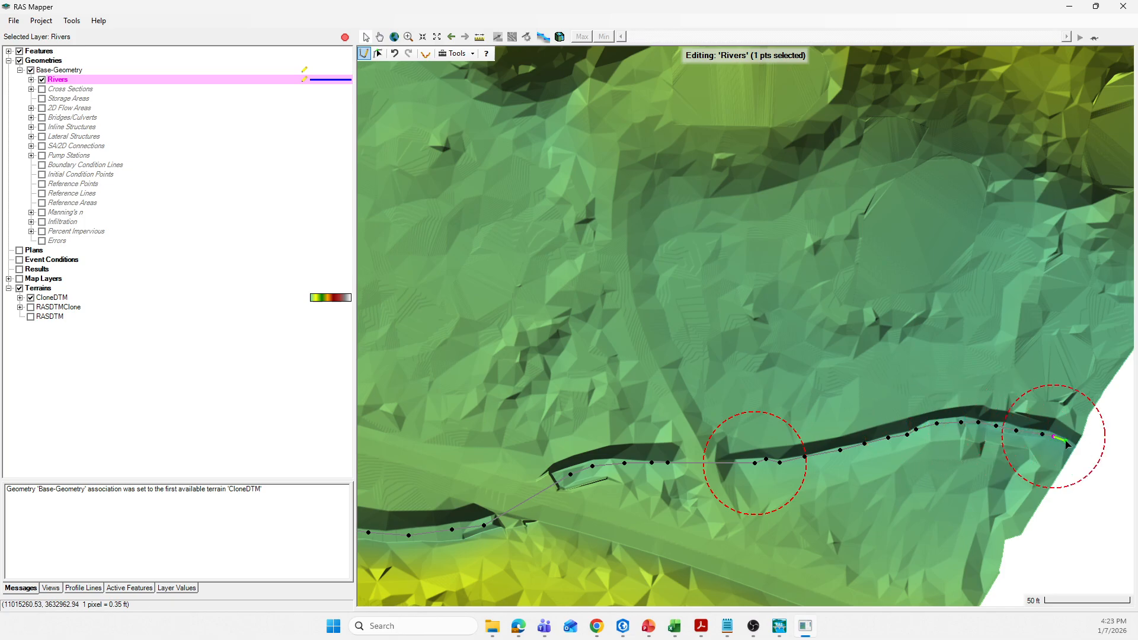
pyautogui.doubleClick(1070, 446)
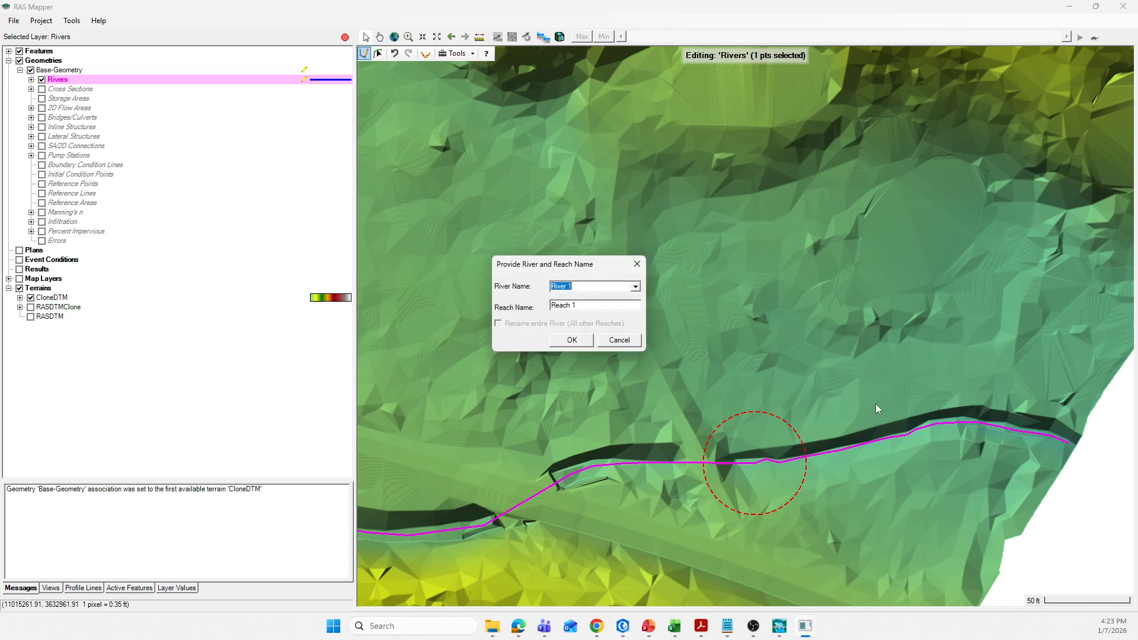
# Edit the river name, name the reach West-Reach, and accept the names for the new line
pyautogui.moveTo(583, 288); pyautogui.dragTo(549, 288)
pyautogui.write('We')
pyautogui.write('Ri')
pyautogui.press('BackSpace')
pyautogui.press('BackSpace')
pyautogui.press('BackSpace')
pyautogui.press('BackSpace')
pyautogui.press('BackSpace')
pyautogui.write('West-Reach')
pyautogui.doubleClick(582, 288)
pyautogui.click(573, 287)
pyautogui.press('BackSpace')
pyautogui.click(578, 341)
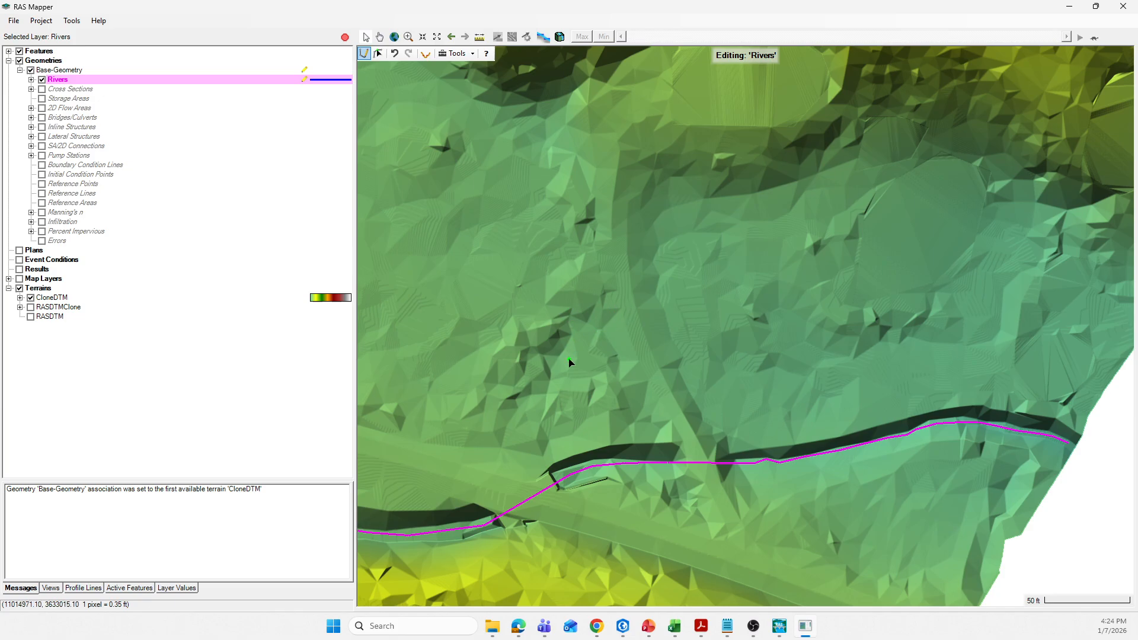
# Stop editing the Rivers layer and save the edits to Base-Geometry
pyautogui.click(344, 37)
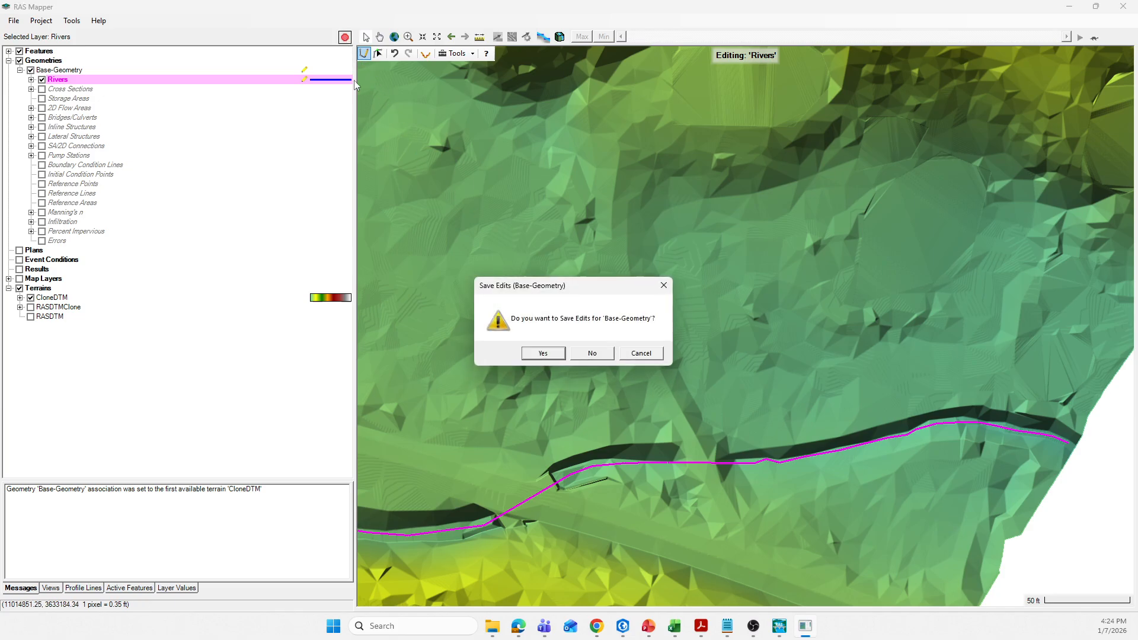
pyautogui.click(543, 354)
# Review the full river centerline over the terrain, from the downstream edge through the culverts to its upstream start
pyautogui.scroll(-2, 798, 221)
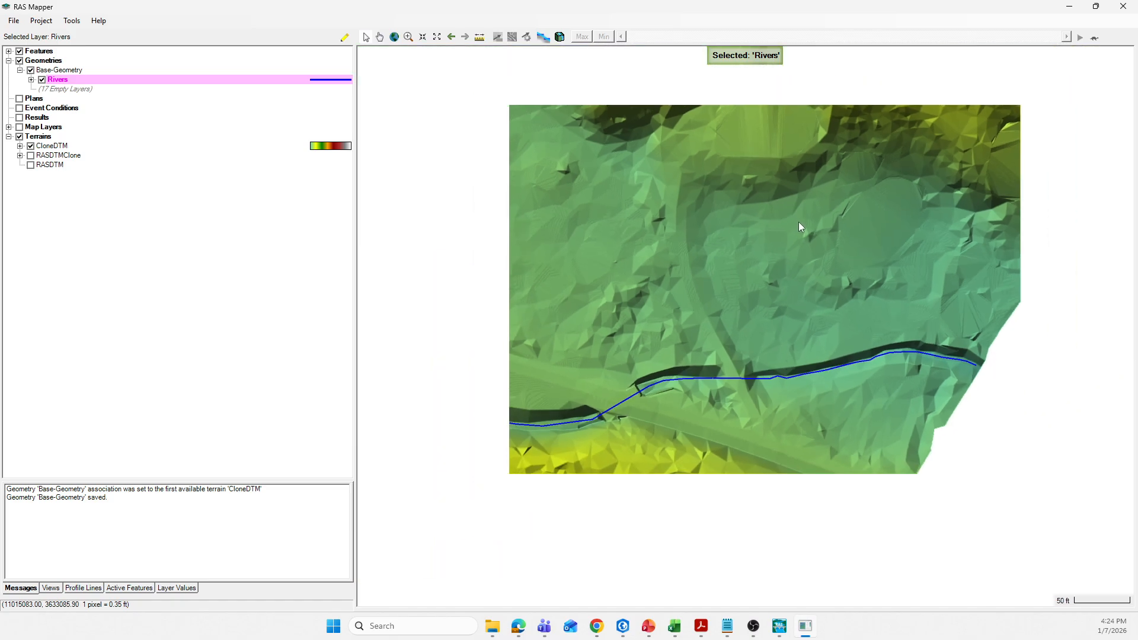
pyautogui.scroll(-1, 848, 321)
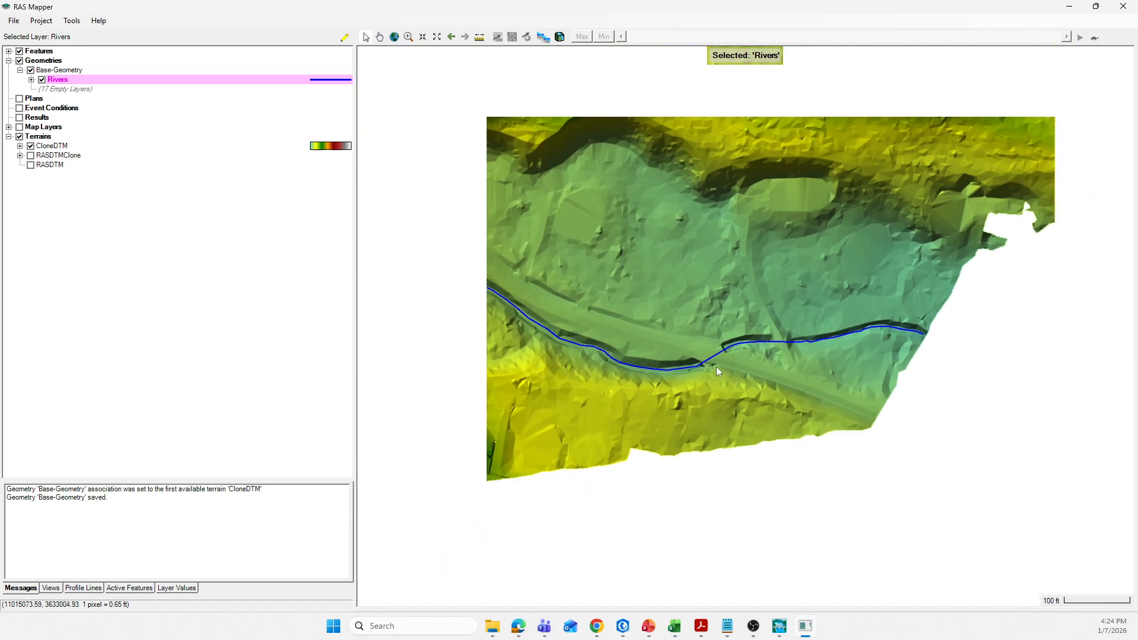
pyautogui.scroll(-1, 817, 340)
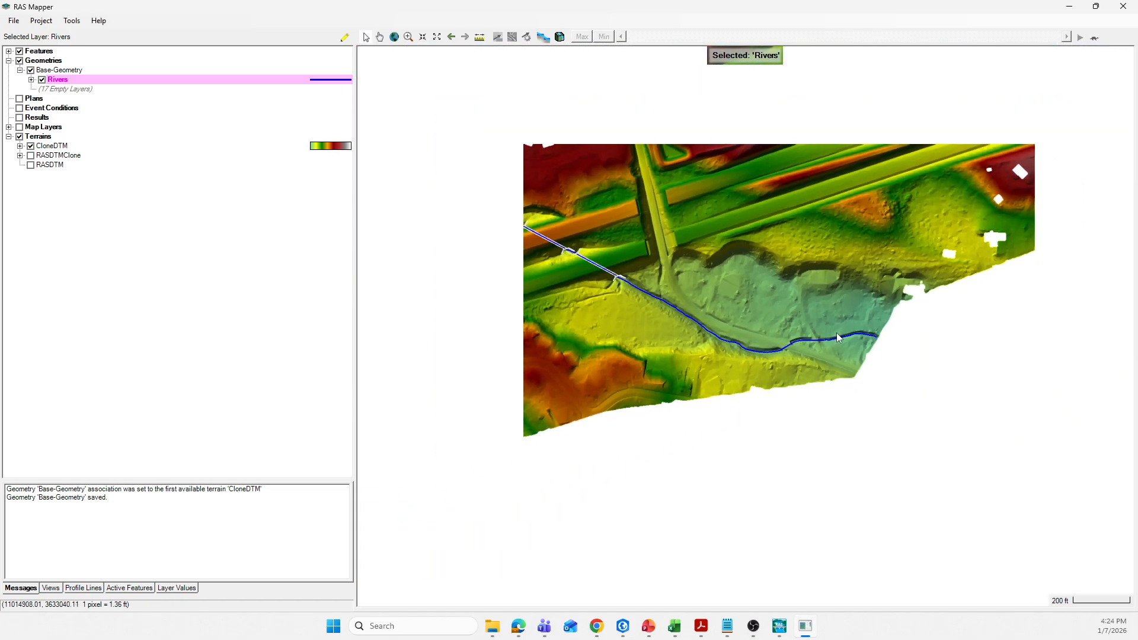
pyautogui.scroll(-2, 720, 320)
pyautogui.scroll(5, 513, 204)
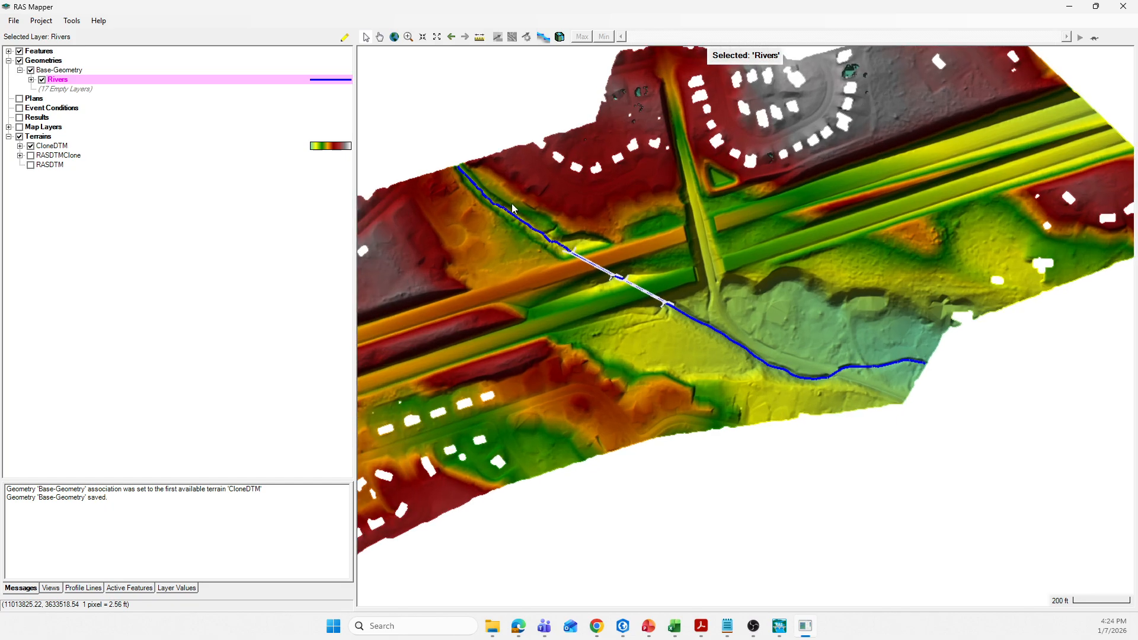
pyautogui.scroll(2, 524, 215)
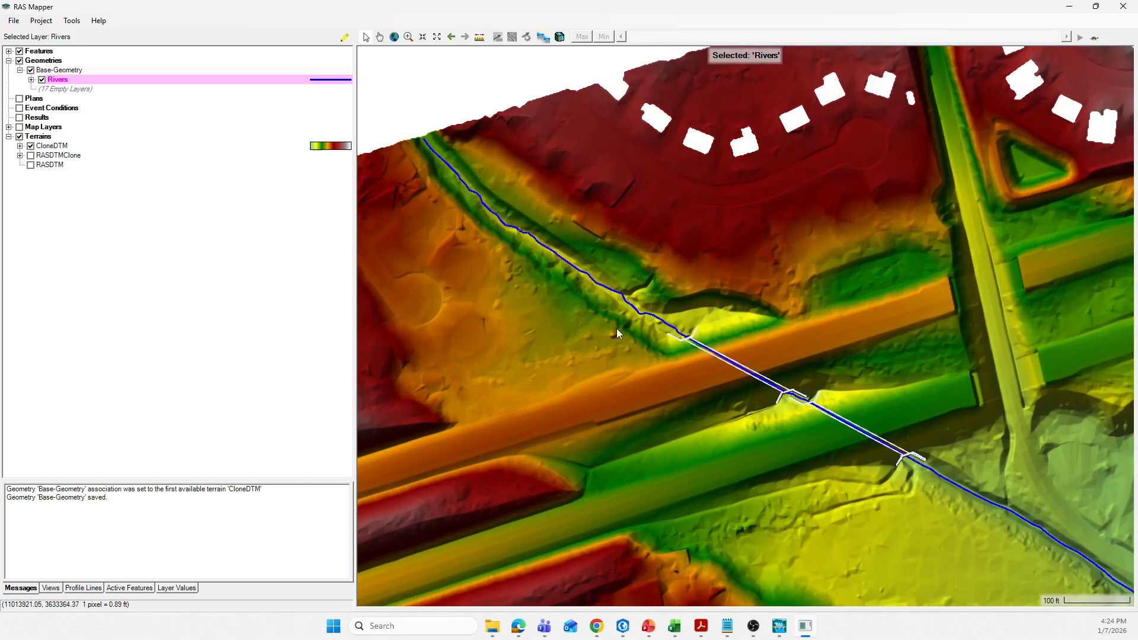
pyautogui.scroll(1, 625, 330)
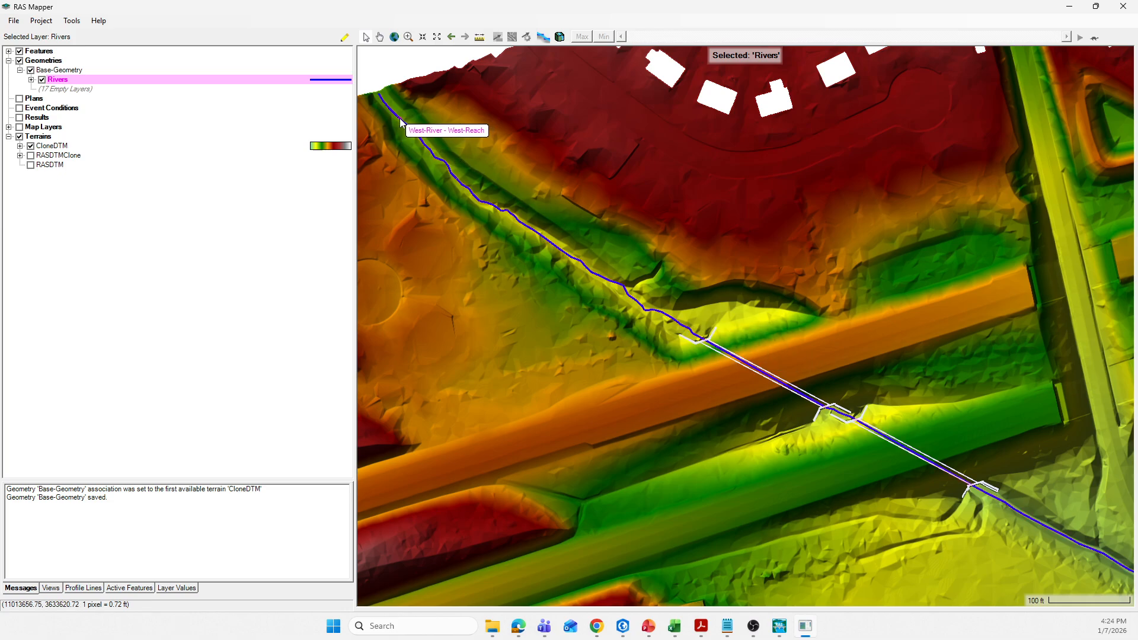
# Save the RAS Mapper project
pyautogui.click(13, 20)
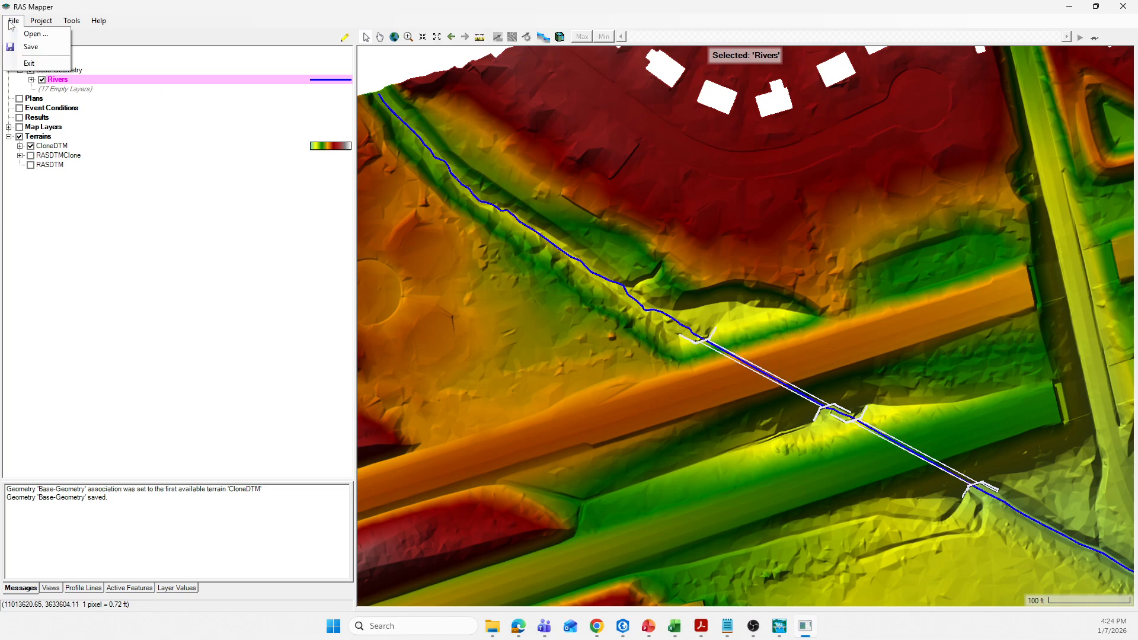
pyautogui.click(32, 47)
pyautogui.scroll(-1, 585, 243)
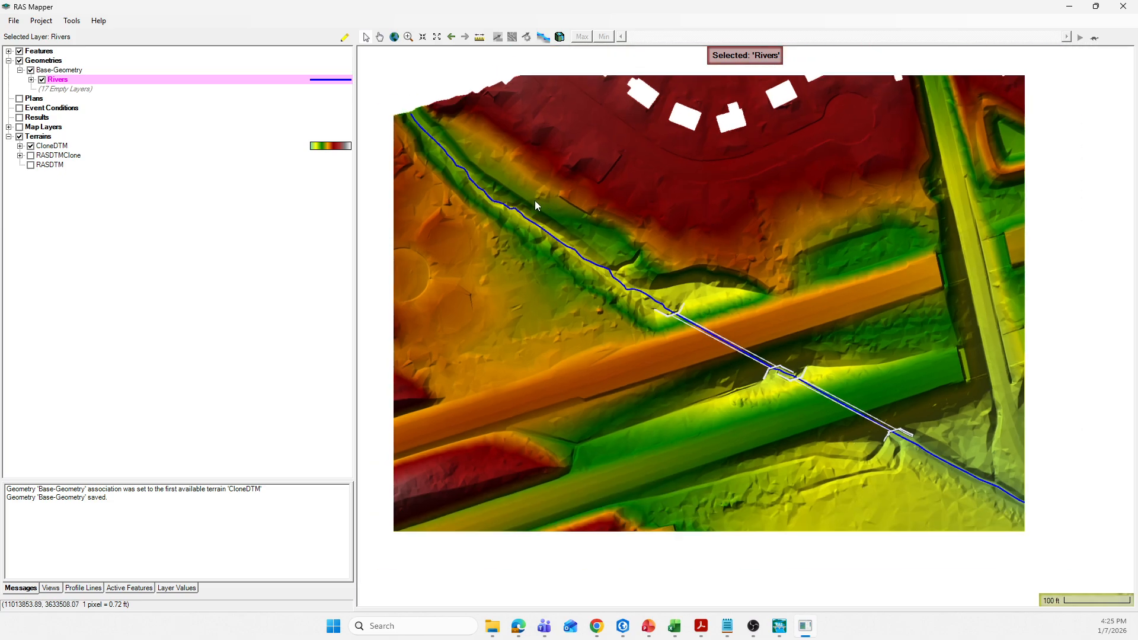
pyautogui.scroll(-1, 458, 311)
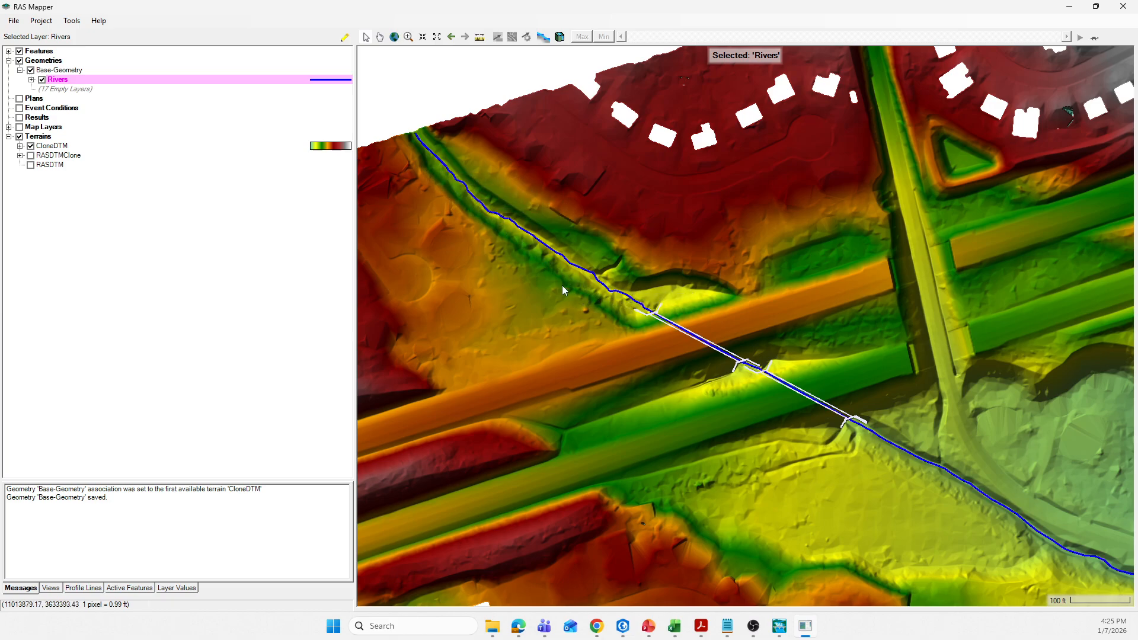
pyautogui.scroll(-1, 526, 262)
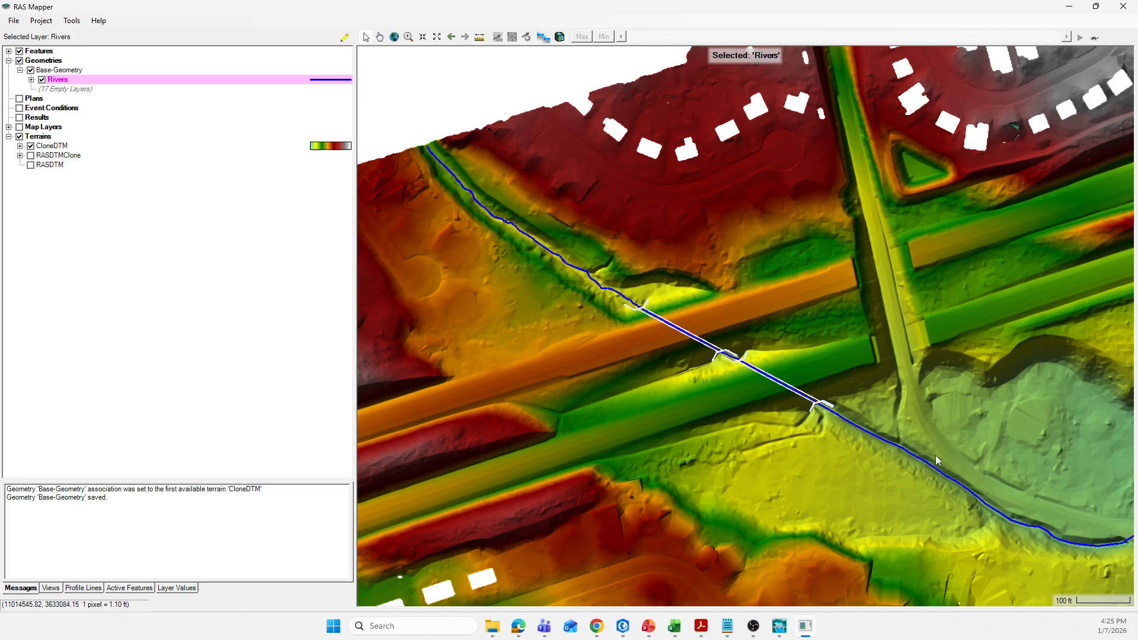
pyautogui.scroll(1, 975, 451)
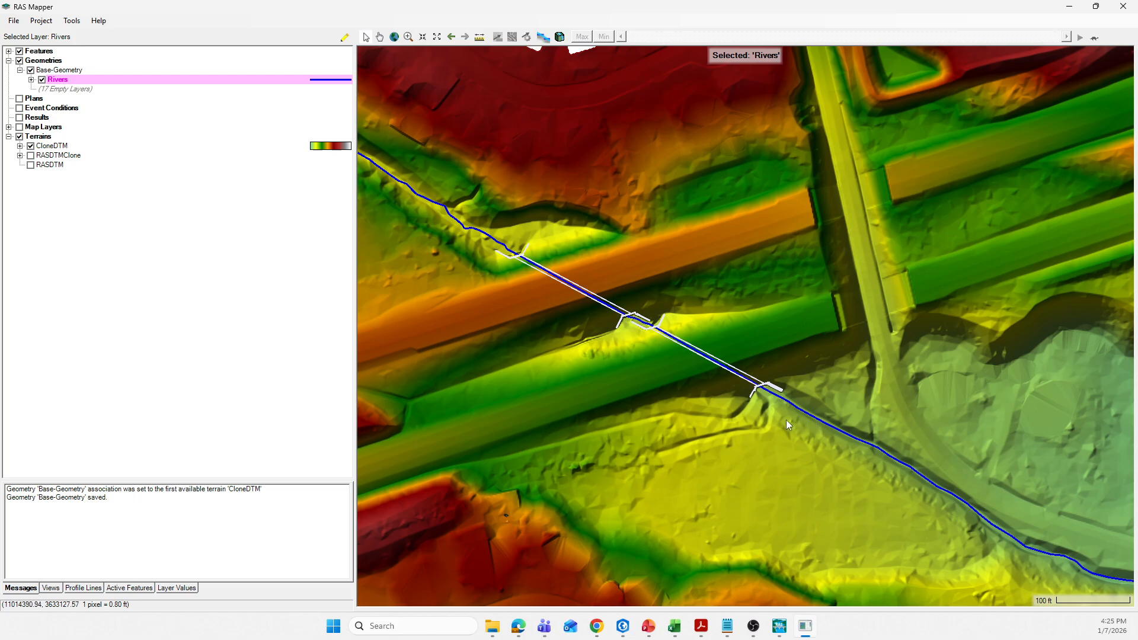
pyautogui.scroll(-1, 844, 446)
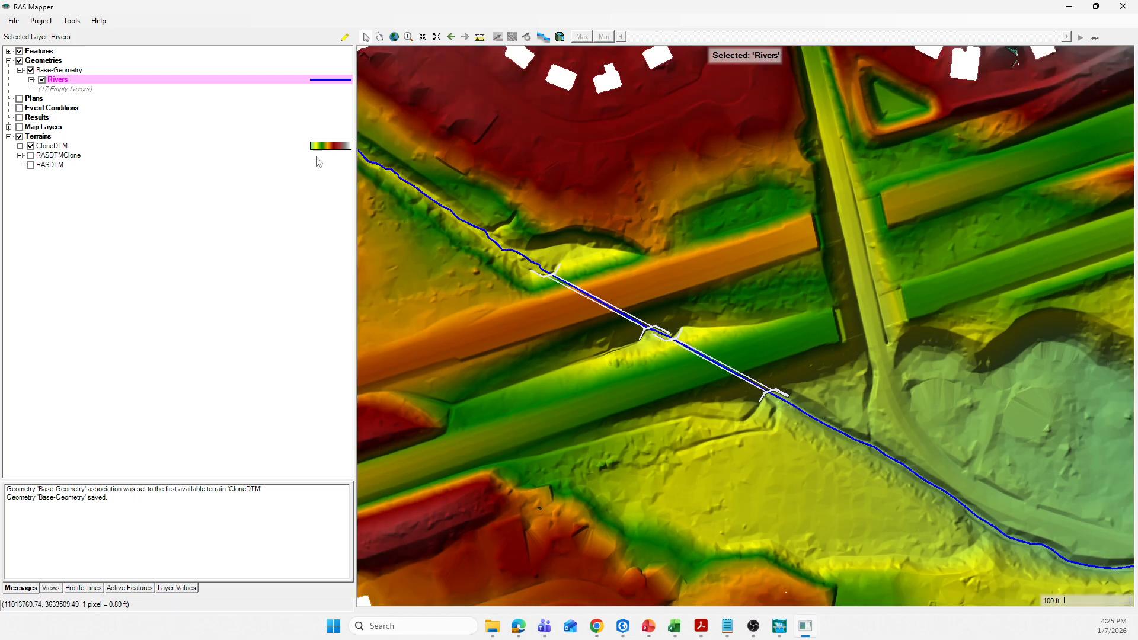
# Save the mapping project once more and close RAS Mapper, returning to the main HEC-RAS window
pyautogui.click(18, 24)
pyautogui.click(35, 47)
pyautogui.click(1122, 7)
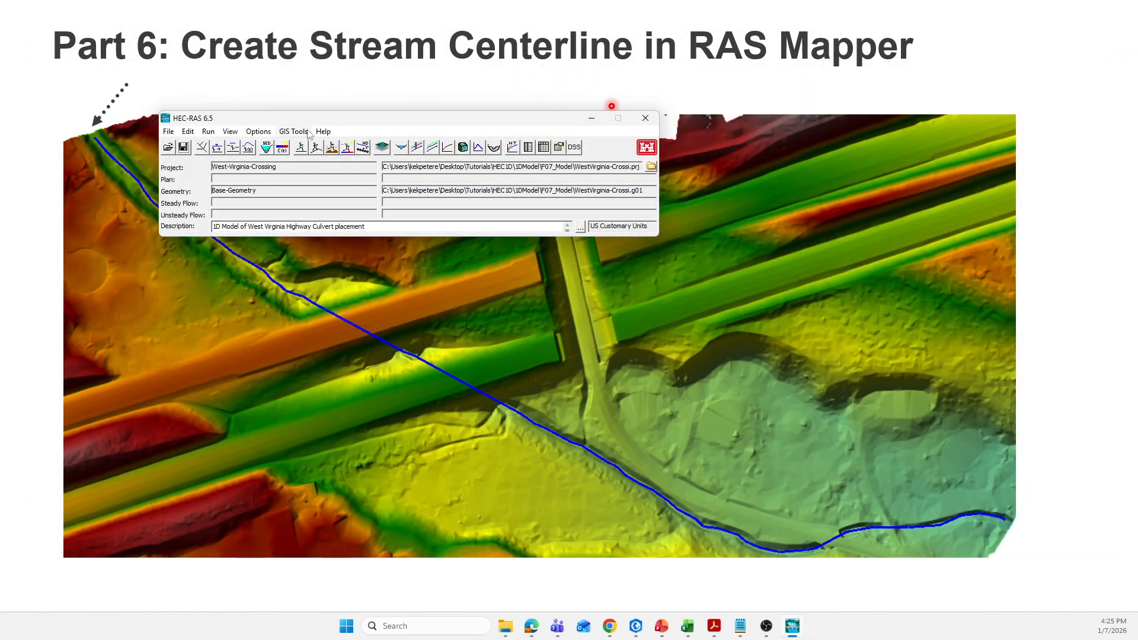
pyautogui.moveTo(326, 124); pyautogui.dragTo(342, 137)
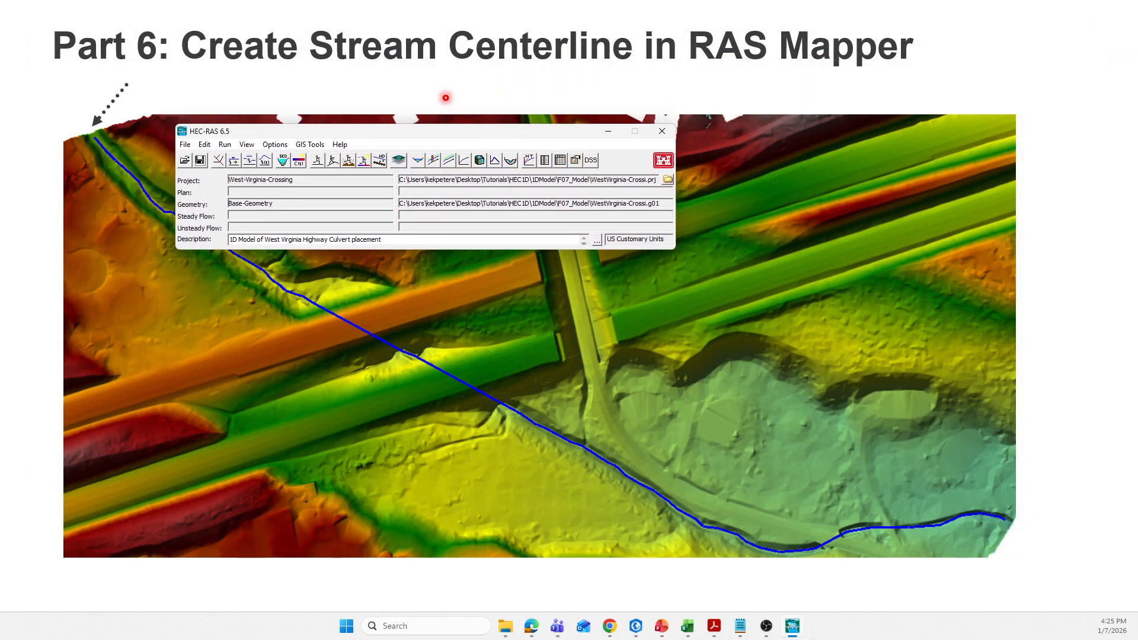